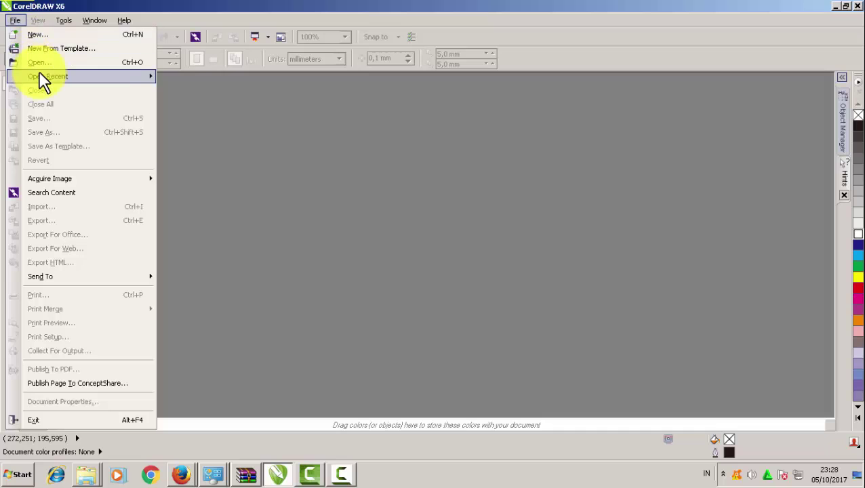
# - Open the recently used reunion banner drawing stored on drive F
pyautogui.moveTo(39, 78)
pyautogui.click(179, 78)
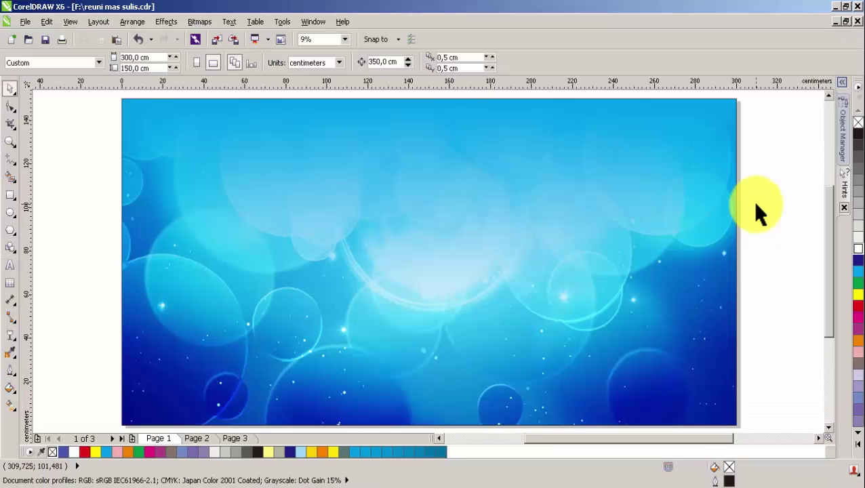
# - Step through the drawing's edit history to review the finished banner's background, title, emblem, date and slogan
pyautogui.hotkey('ctrl', 'v')
pyautogui.click(789, 214)
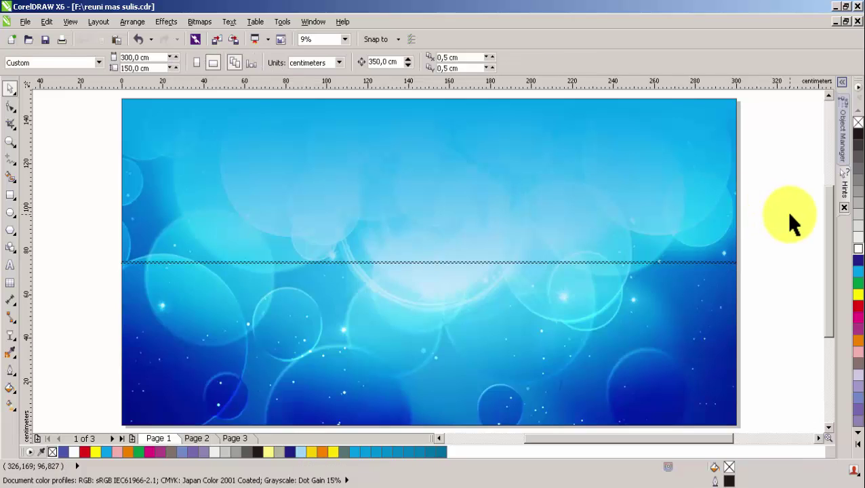
pyautogui.press('Tab')
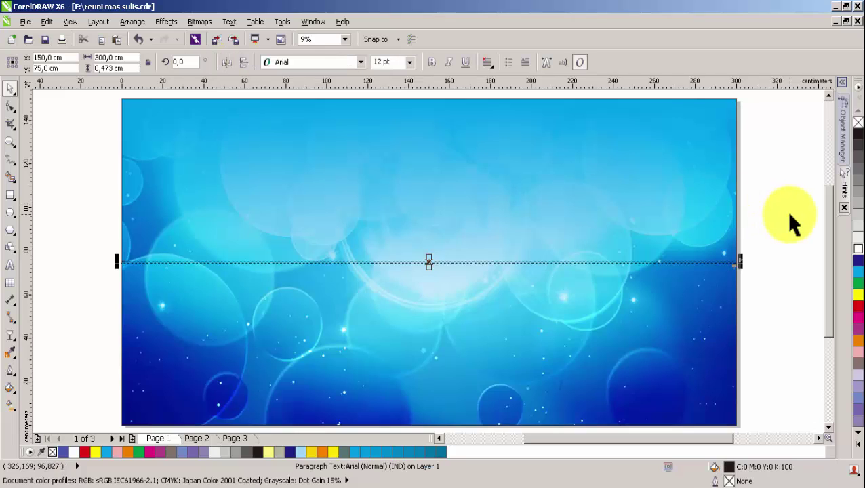
pyautogui.hotkey('ctrl', 'z')
pyautogui.hotkey('ctrl', 'z')
pyautogui.hotkey('ctrl', 'z')
pyautogui.hotkey('ctrl', 'shift', 'z')
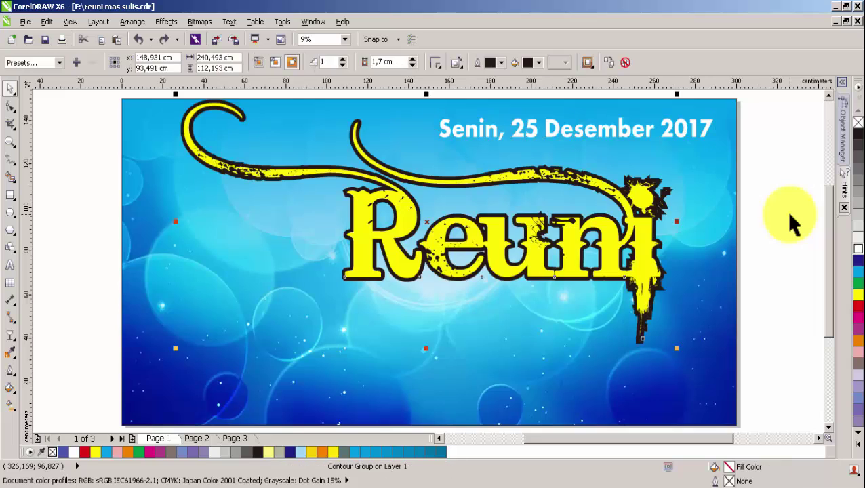
pyautogui.hotkey('ctrl', 'shift', 'z')
pyautogui.hotkey('ctrl', 'shift', 'z')
pyautogui.hotkey('ctrl', 'shift', 'z')
pyautogui.hotkey('ctrl', 'shift', 'z')
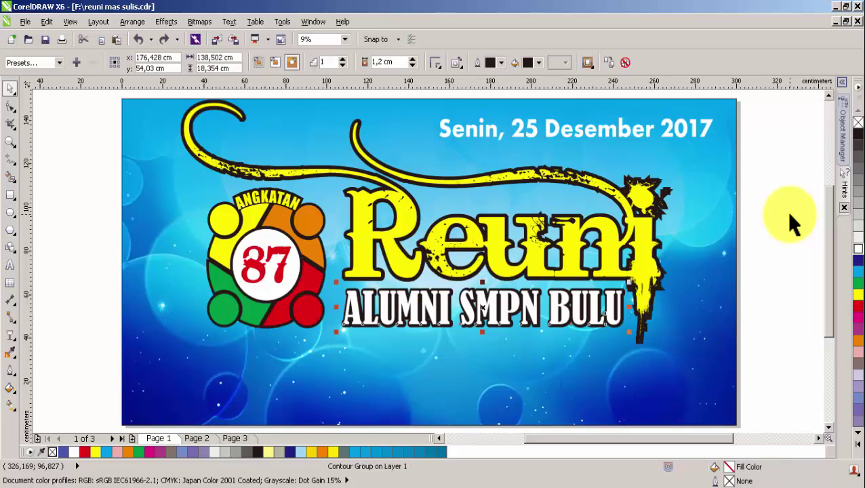
pyautogui.hotkey('ctrl', 'shift', 'z')
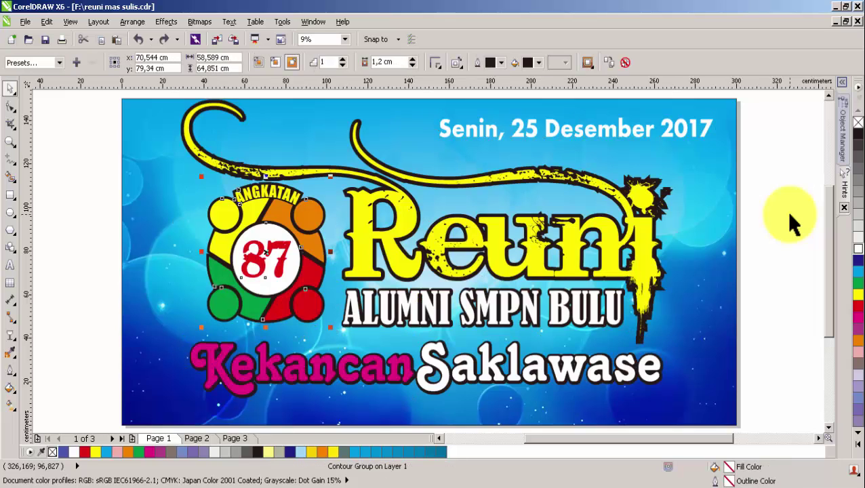
pyautogui.hotkey('ctrl', 'shift', 'z')
pyautogui.click(786, 211)
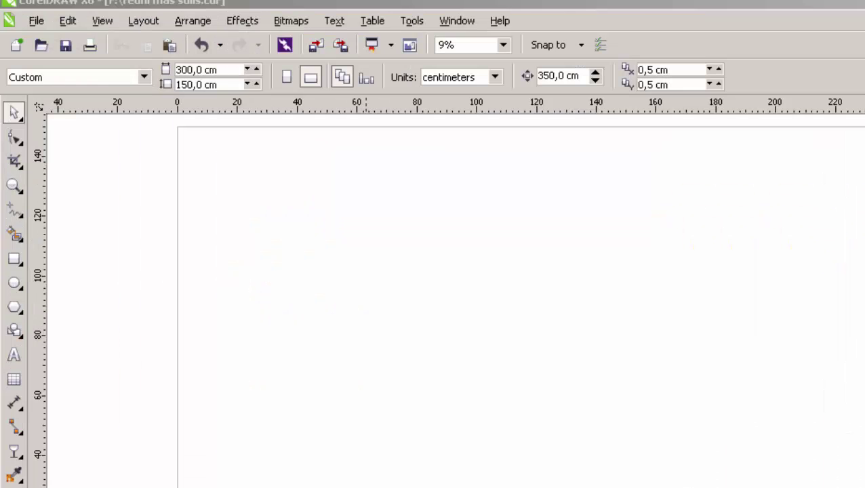
# - Draw a rectangle about 192 × 108 cm on the empty page
pyautogui.click(15, 259)
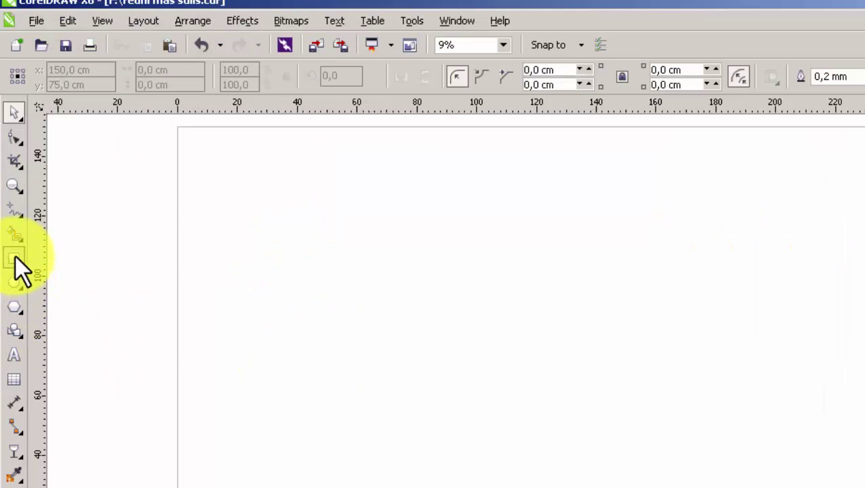
pyautogui.moveTo(178, 138)
pyautogui.mouseDown()
pyautogui.moveTo(602, 411)
pyautogui.moveTo(753, 459)
pyautogui.mouseUp()
pyautogui.press('space')
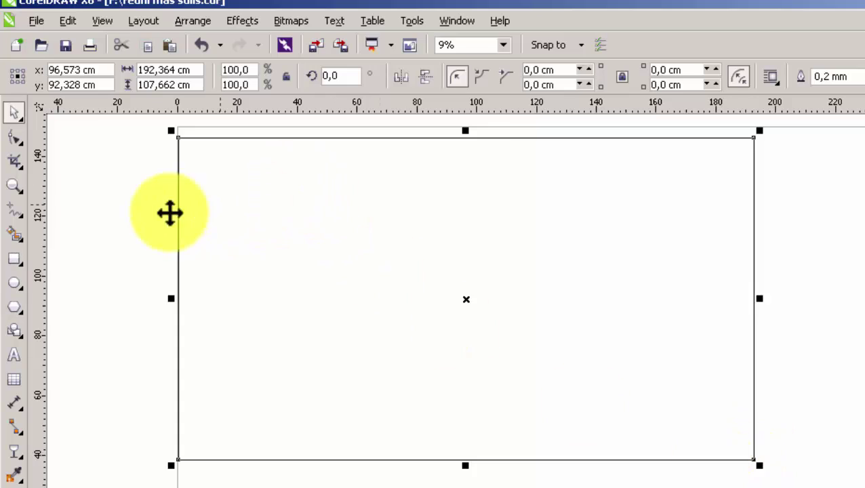
# - Resize the rectangle to 300 × 150 cm and centre it on the page
pyautogui.click(115, 207)
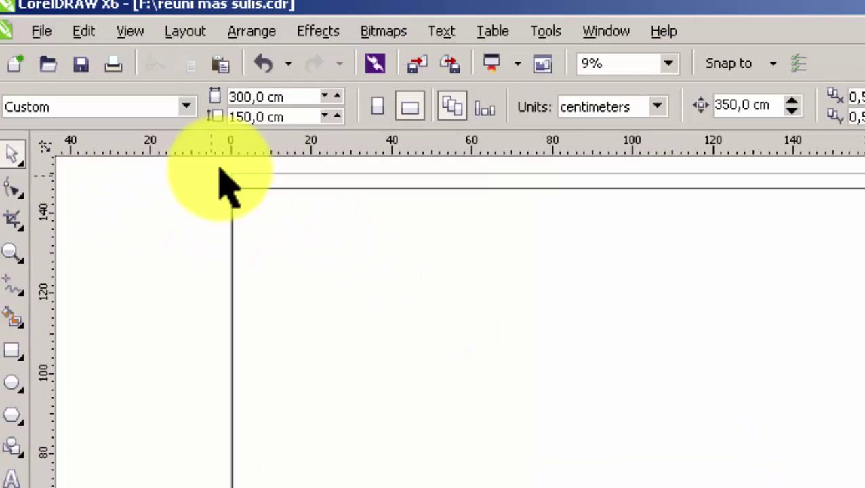
pyautogui.click(314, 233)
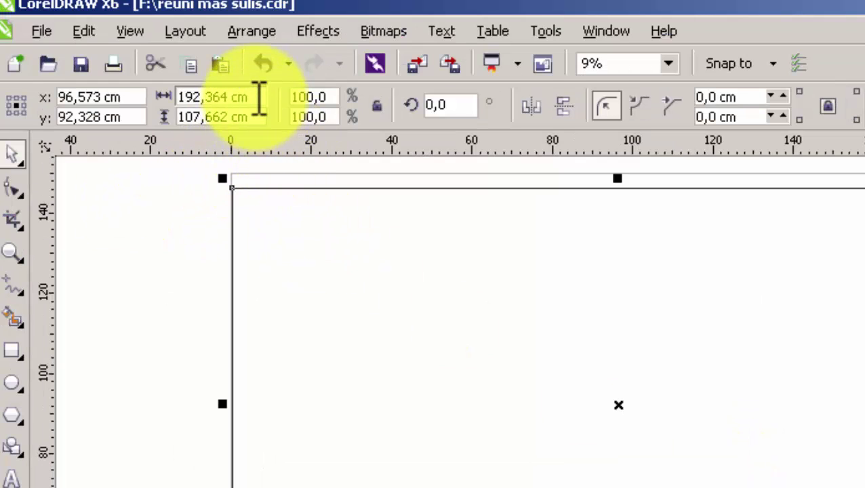
pyautogui.moveTo(259, 97); pyautogui.dragTo(154, 98)
pyautogui.write('300')
pyautogui.press('Tab')
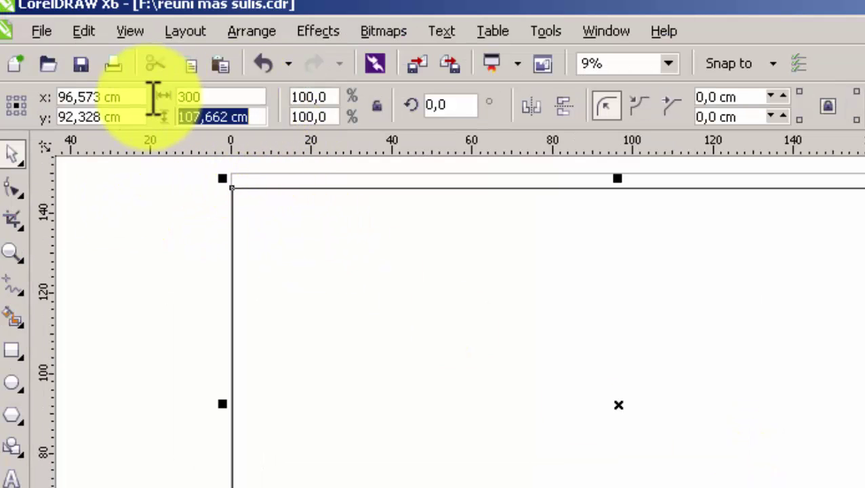
pyautogui.write('150')
pyautogui.press('Return')
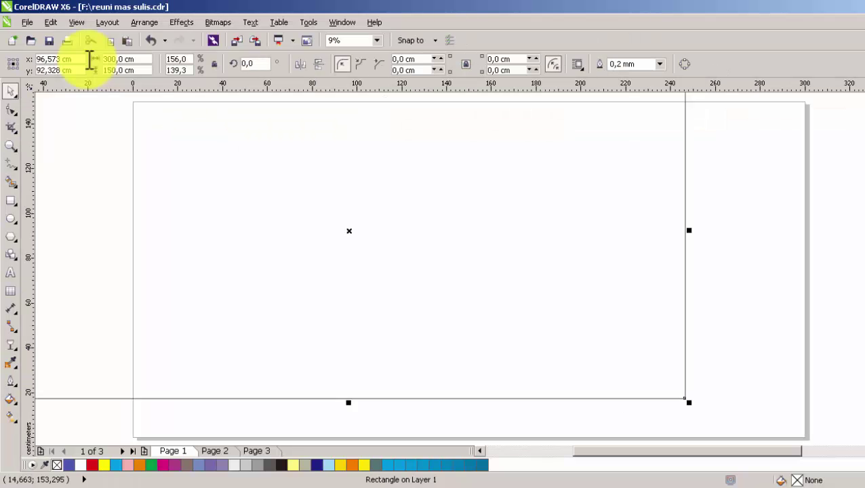
pyautogui.press('p')
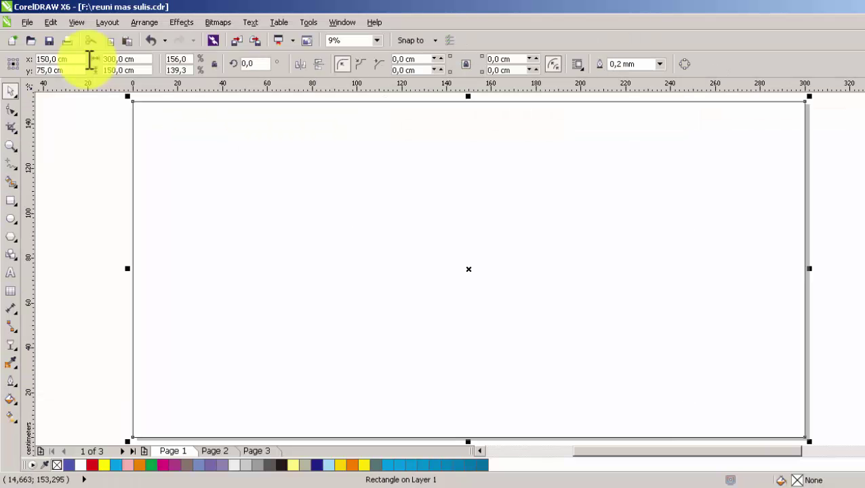
# - Fill the page-sized background rectangle with cyan (C:100 M:0 Y:0 K:0)
pyautogui.click(66, 153)
pyautogui.click(318, 207)
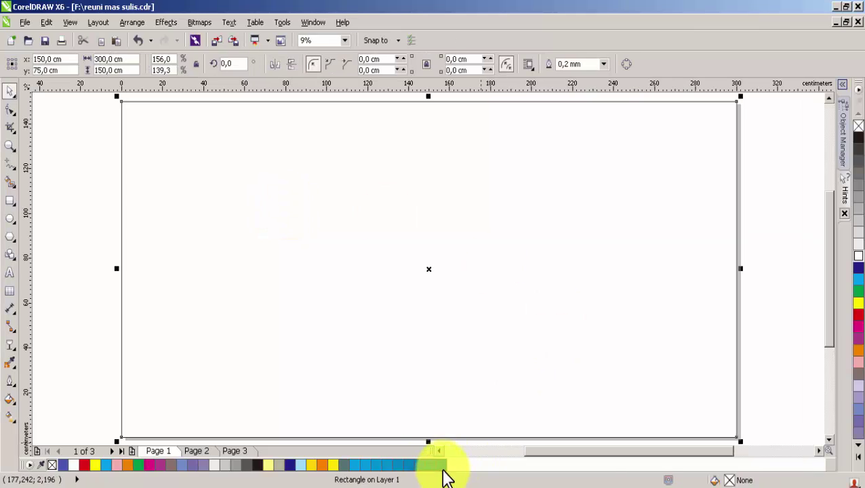
pyautogui.click(439, 465)
pyautogui.click(749, 339)
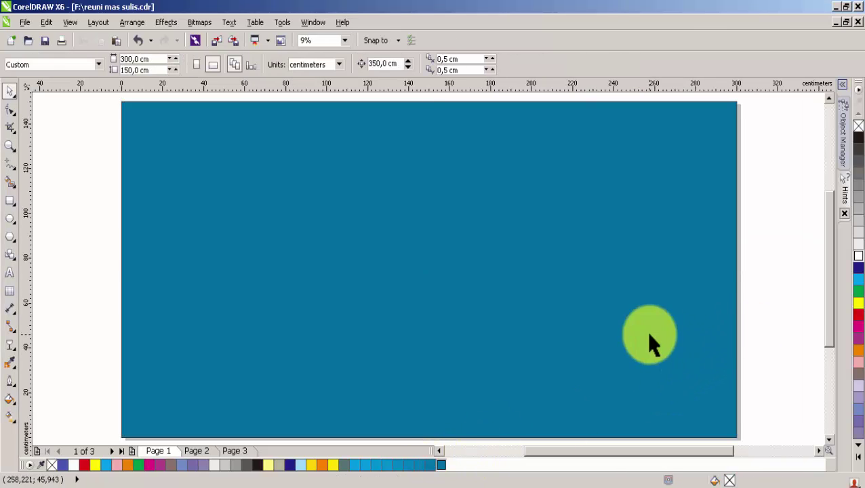
pyautogui.moveTo(648, 343); pyautogui.dragTo(654, 342)
pyautogui.click(858, 285)
# - Add the text "Reuni" in the Bleeding Cowboys font, enlarged to about 191 × 96 cm in the upper part of the page
pyautogui.press('F8')
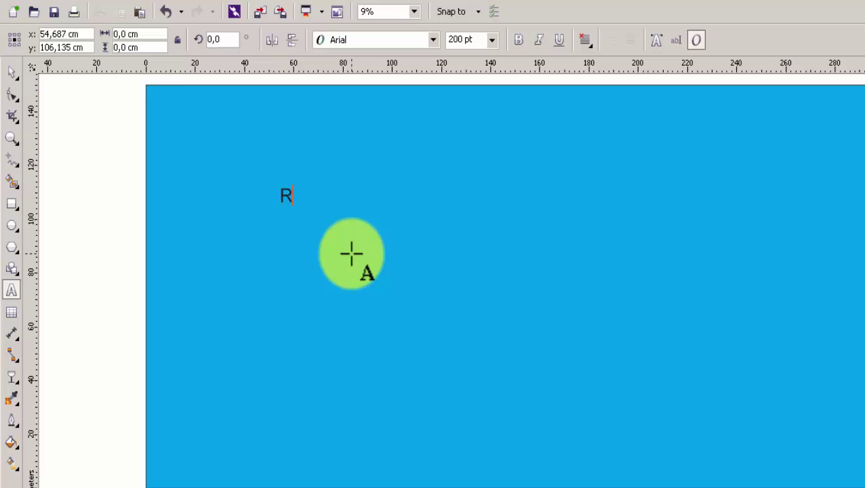
pyautogui.hotkey('ctrl', 'space')
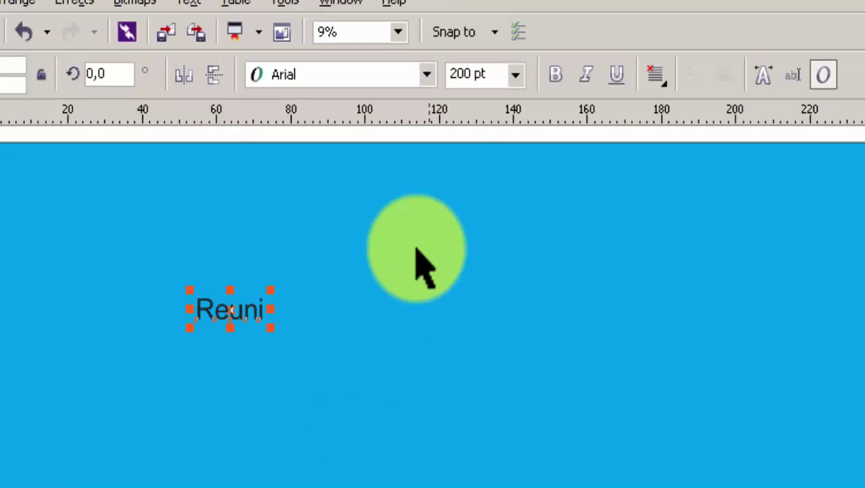
pyautogui.click(436, 39)
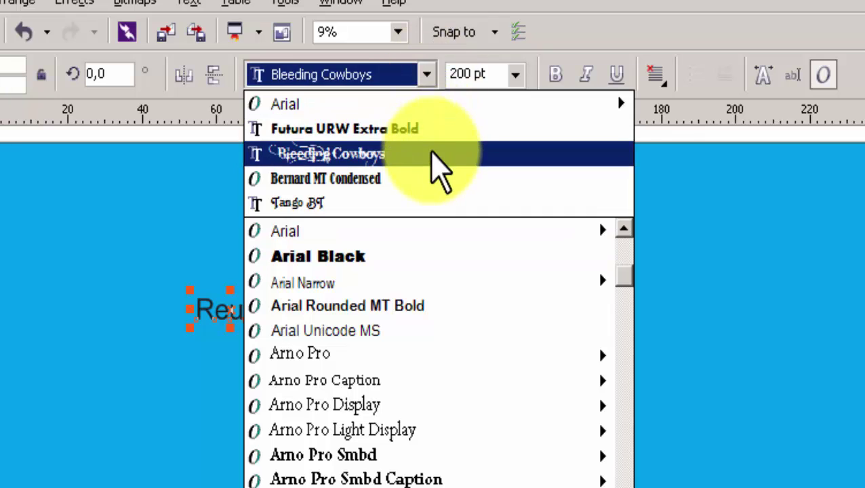
pyautogui.click(432, 152)
pyautogui.moveTo(274, 343); pyautogui.dragTo(864, 487)
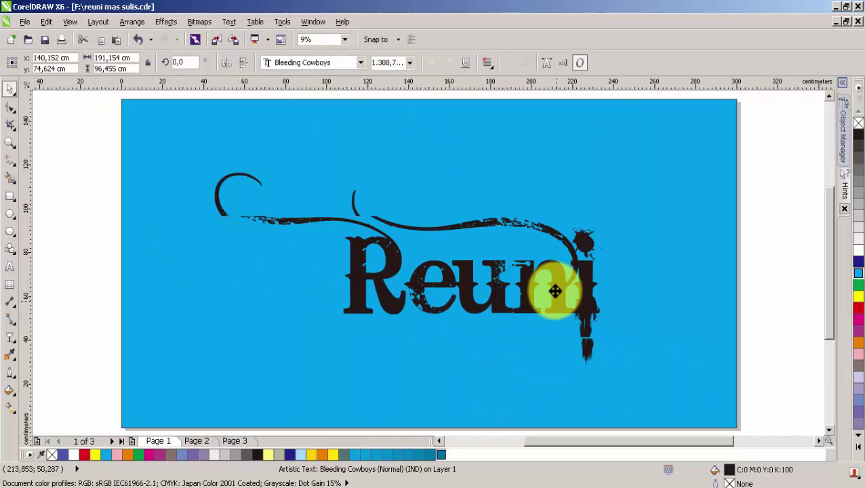
pyautogui.moveTo(554, 291); pyautogui.dragTo(549, 248)
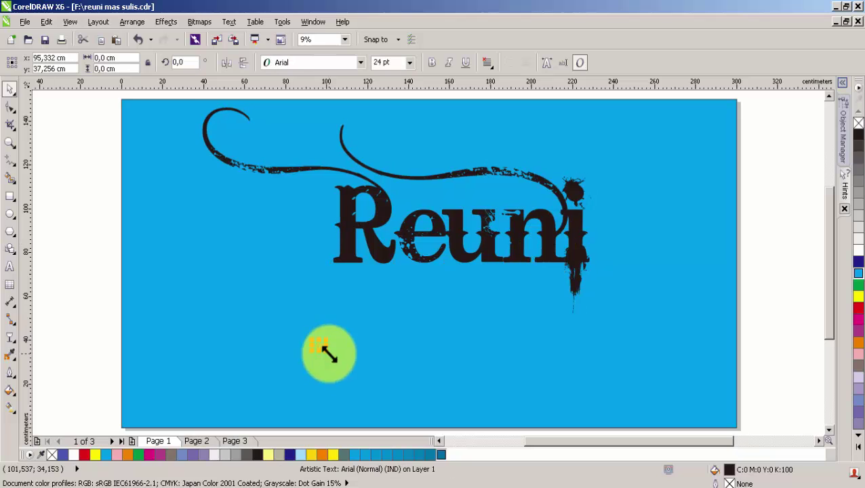
# - Add the text "Alumni SMPN Bulu" in Bernard MT Condensed, about 131 × 15 cm, directly beneath the "Reuni" title
pyautogui.moveTo(324, 351); pyautogui.dragTo(399, 386)
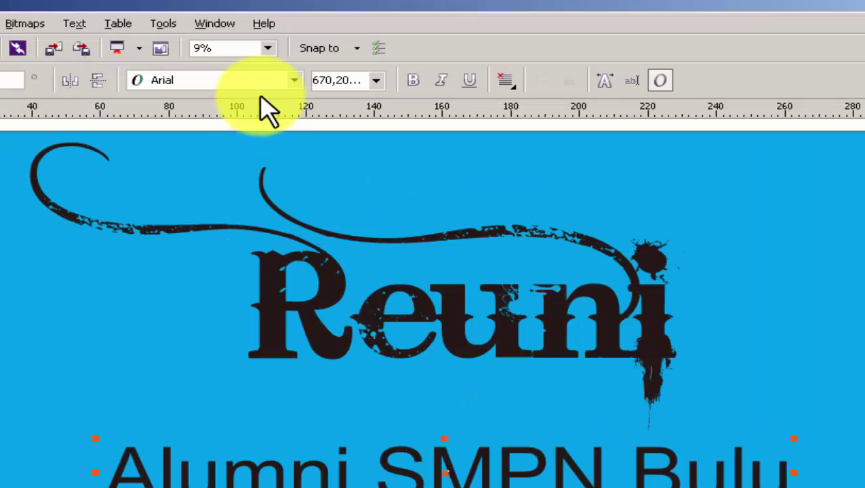
pyautogui.click(342, 63)
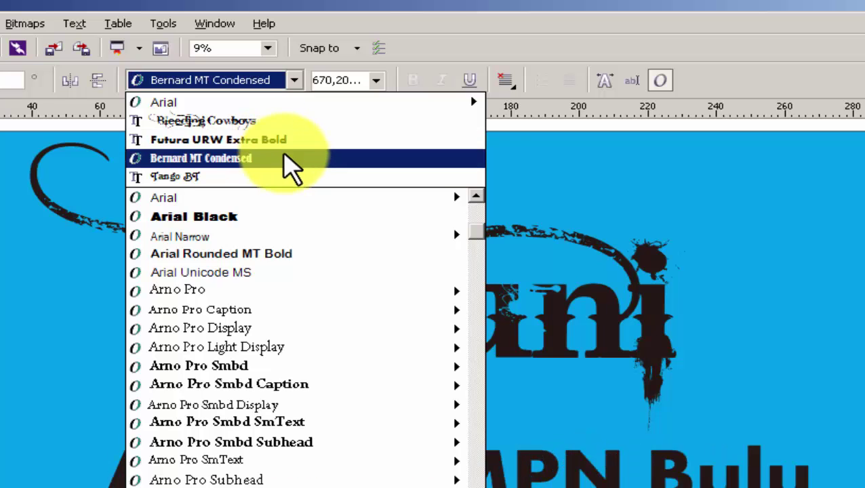
pyautogui.click(285, 162)
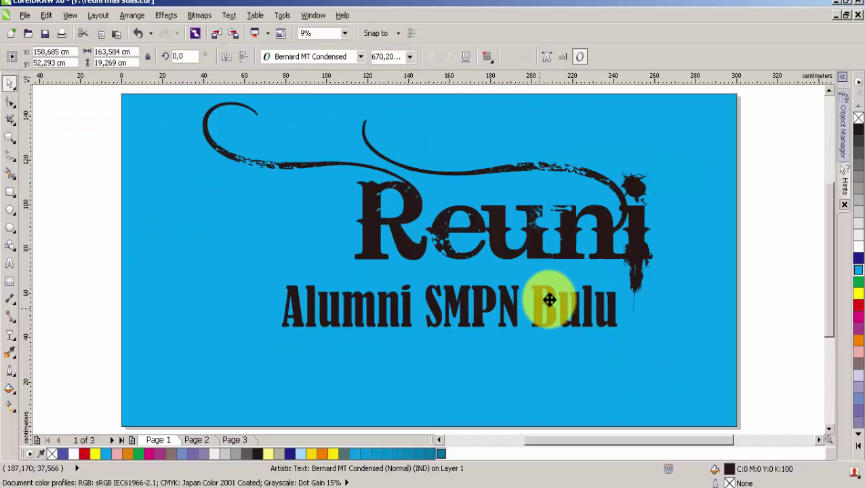
pyautogui.moveTo(549, 300); pyautogui.dragTo(546, 286)
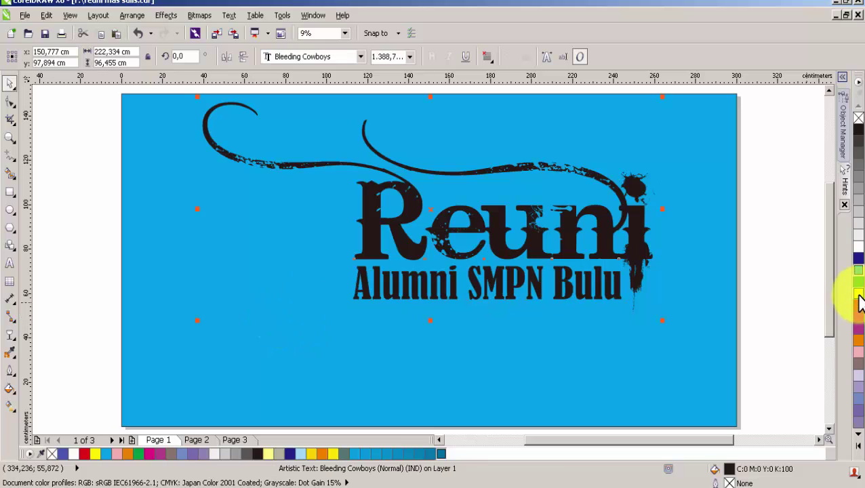
# - Colour the "Reuni" title yellow and the "Alumni SMPN Bulu" line white
pyautogui.click(858, 294)
pyautogui.click(597, 297)
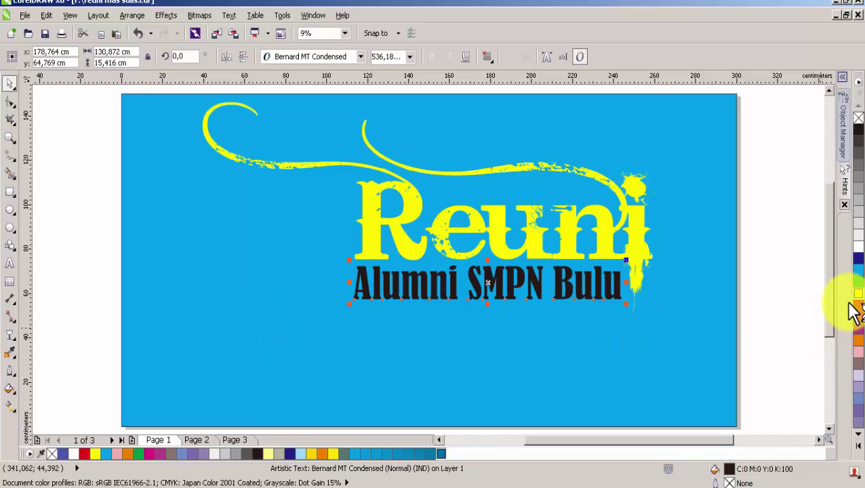
pyautogui.click(858, 247)
pyautogui.click(806, 271)
pyautogui.click(640, 244)
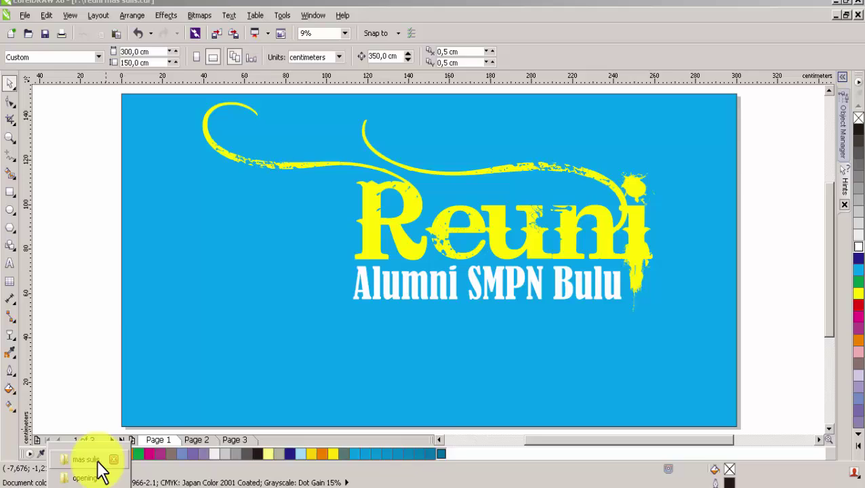
# - Place the indofesbuk emblem image from its Documents folder onto the page beside the title
pyautogui.click(98, 463)
pyautogui.click(473, 284)
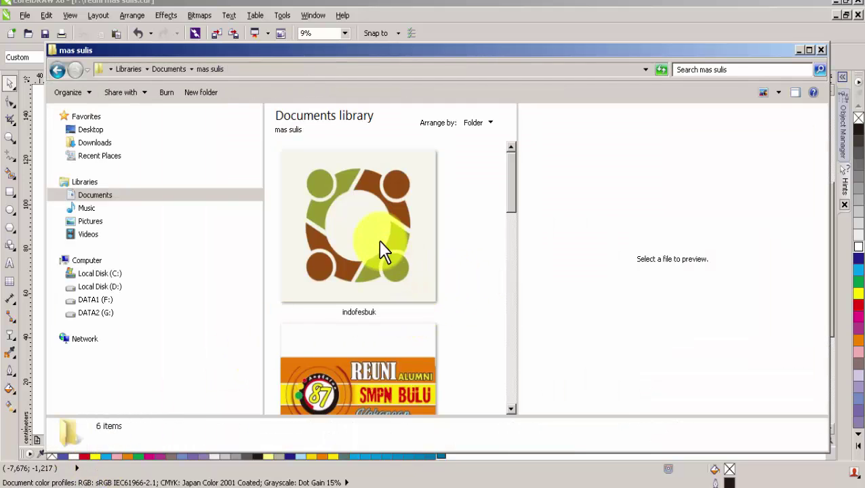
pyautogui.click(377, 241)
pyautogui.moveTo(374, 241); pyautogui.dragTo(206, 252)
# - Convert the emblem image to a 400 dpi CMYK bitmap with anti-aliasing and a transparent background
pyautogui.scroll(6, 212, 249)
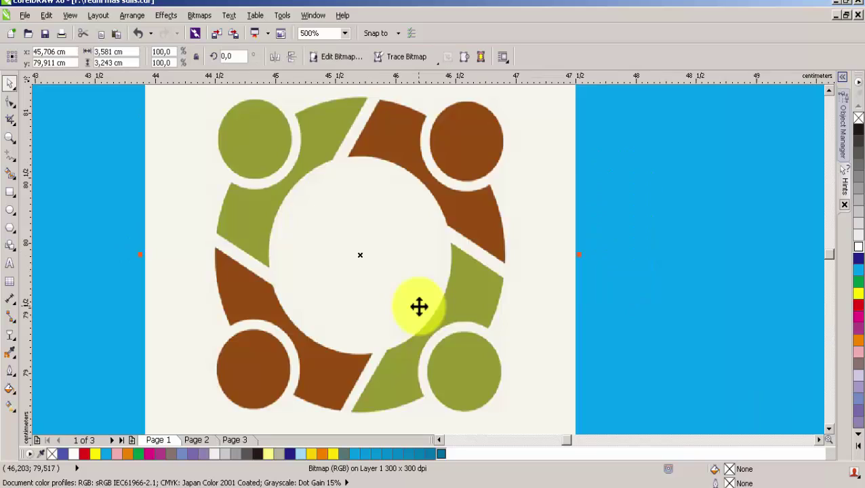
pyautogui.scroll(-1, 419, 305)
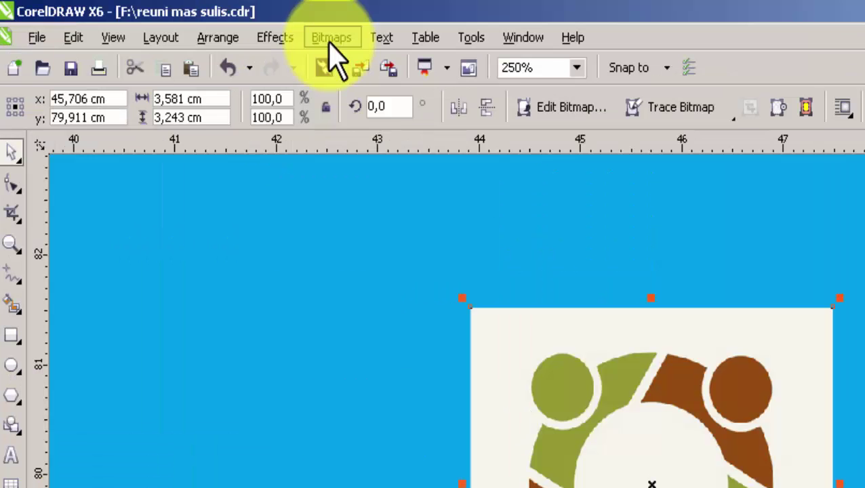
pyautogui.click(198, 16)
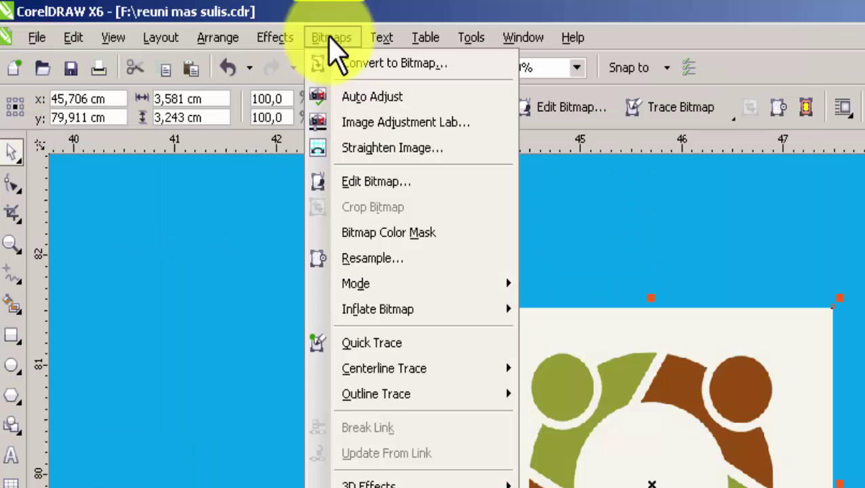
pyautogui.click(206, 31)
pyautogui.write('400')
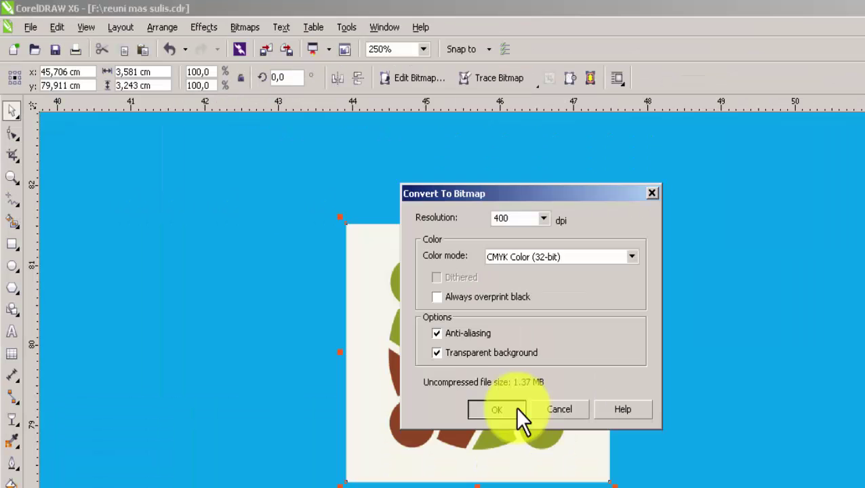
pyautogui.click(515, 408)
# - Vectorize the emblem bitmap with Quick Trace and ungroup the traced shapes
pyautogui.click(655, 109)
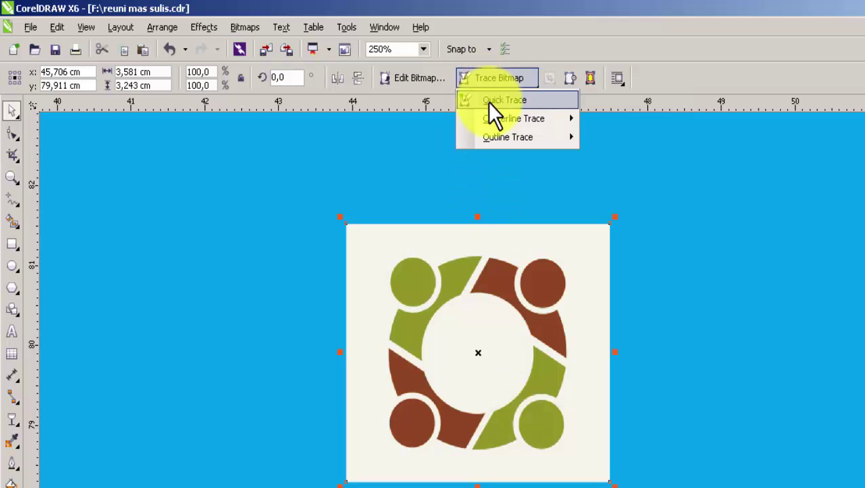
pyautogui.click(489, 101)
pyautogui.click(515, 253)
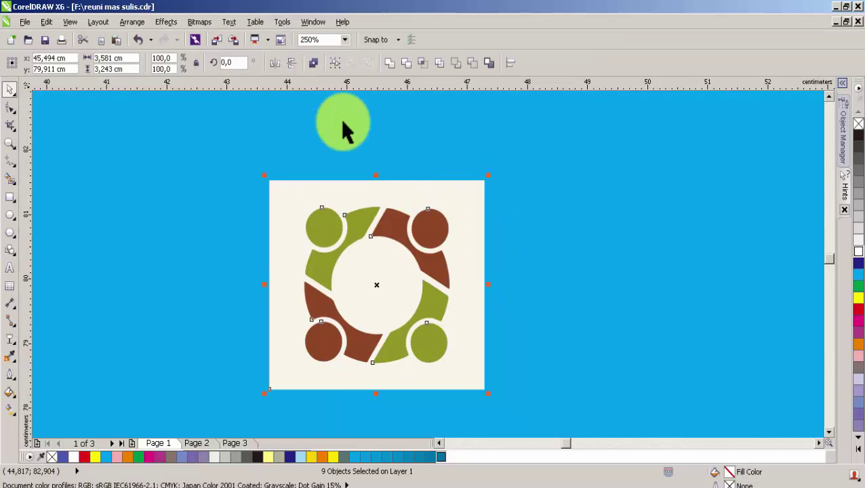
pyautogui.click(423, 205)
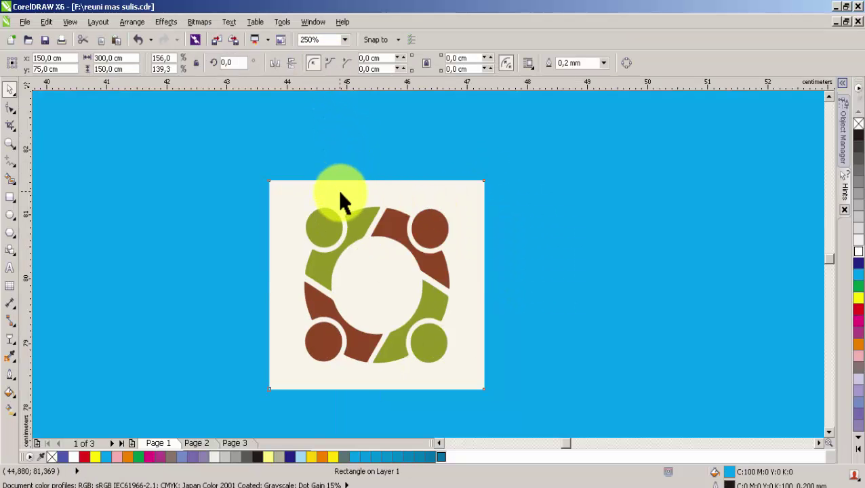
# - Delete the cream background shape behind the traced emblem
pyautogui.click(379, 234)
pyautogui.scroll(2, 391, 237)
pyautogui.scroll(-2, 392, 235)
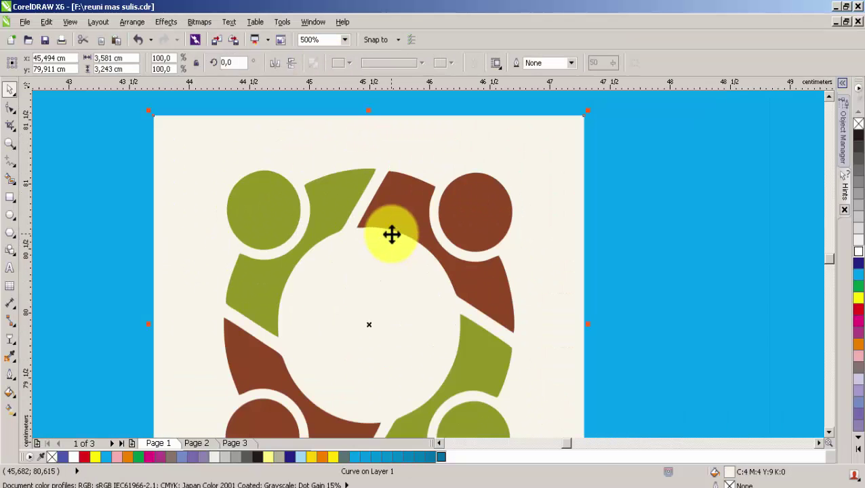
pyautogui.press('Delete')
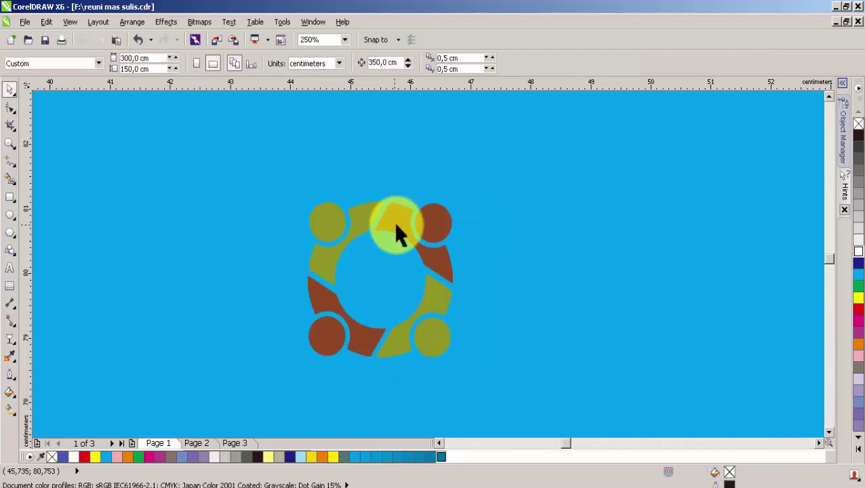
# - Enlarge the emblem to about 29 × 29 cm and recolour its four figures white, yellow, red and green
pyautogui.scroll(-3, 400, 244)
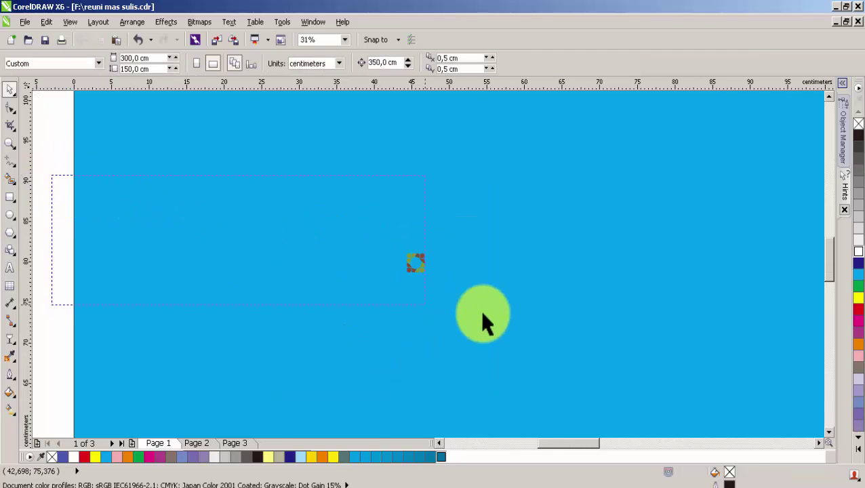
pyautogui.moveTo(482, 313); pyautogui.dragTo(505, 322)
pyautogui.moveTo(428, 278); pyautogui.dragTo(629, 391)
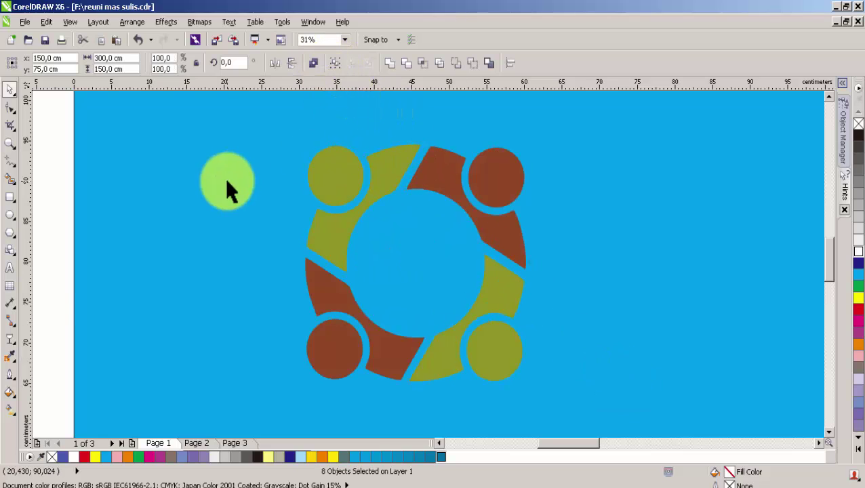
pyautogui.click(430, 178)
pyautogui.click(509, 174)
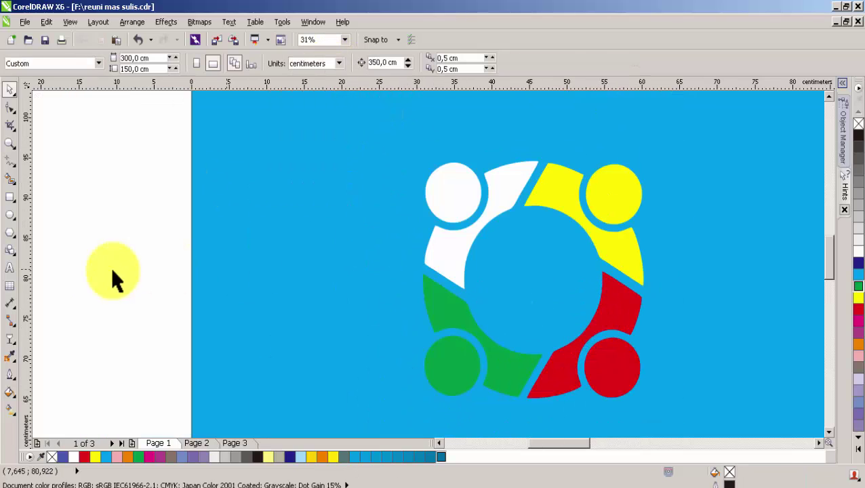
# - Draw a circle about 21.7 cm across over the emblem and centre it on the emblem
pyautogui.click(10, 214)
pyautogui.moveTo(494, 239)
pyautogui.mouseDown()
pyautogui.moveTo(579, 309)
pyautogui.moveTo(575, 319)
pyautogui.moveTo(576, 293)
pyautogui.mouseUp()
pyautogui.press('space')
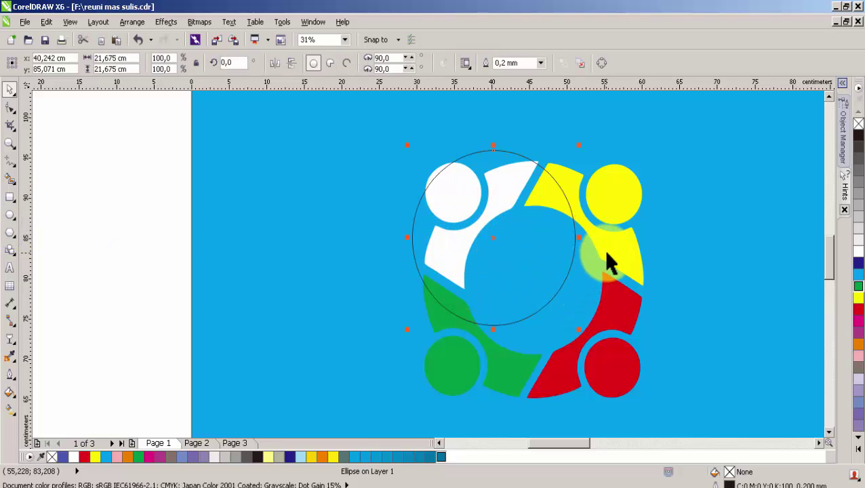
pyautogui.keyDown('shift'); pyautogui.click(605, 252); pyautogui.keyUp('shift')
pyautogui.press('c')
pyautogui.press('e')
pyautogui.click(652, 269)
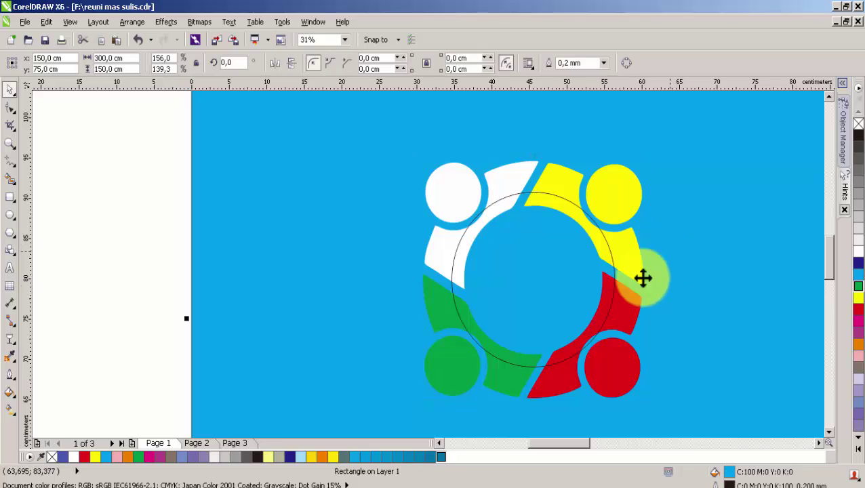
# - Shrink the circle to about 18.8 cm across and trim the emblem's inner edge with it
pyautogui.click(604, 320)
pyautogui.moveTo(617, 368); pyautogui.dragTo(608, 366)
pyautogui.scroll(1, 591, 339)
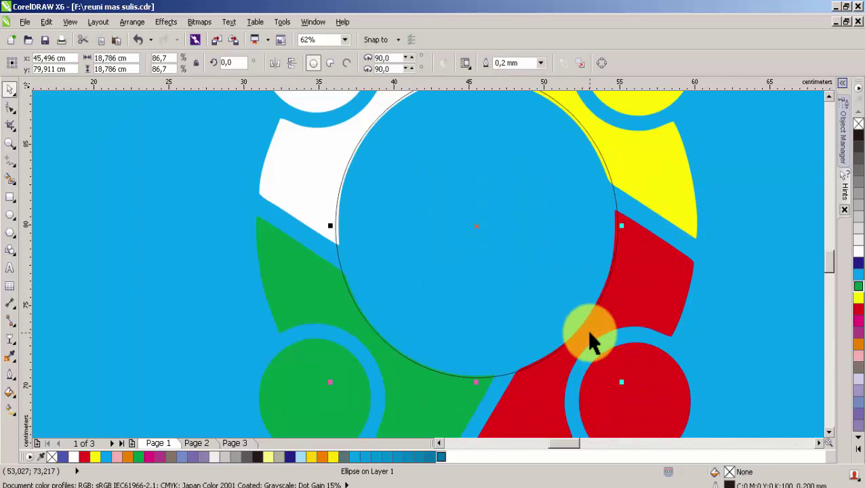
pyautogui.keyDown('shift'); pyautogui.click(612, 168); pyautogui.keyUp('shift')
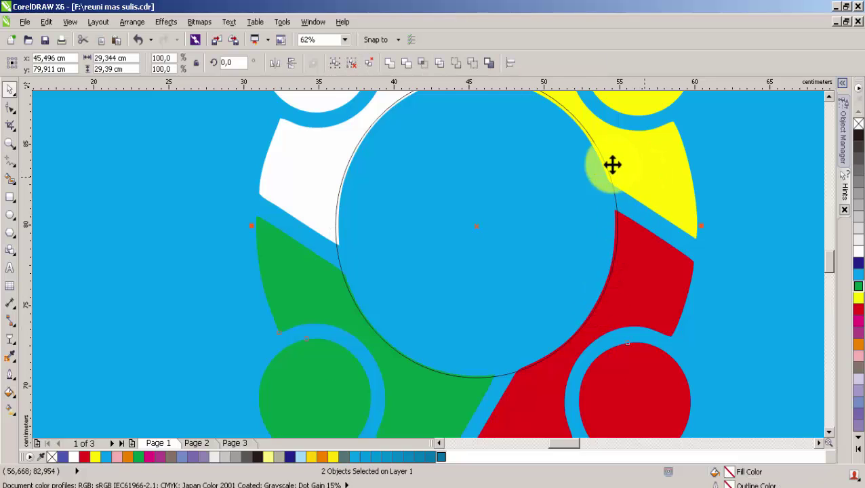
pyautogui.click(407, 63)
pyautogui.click(566, 242)
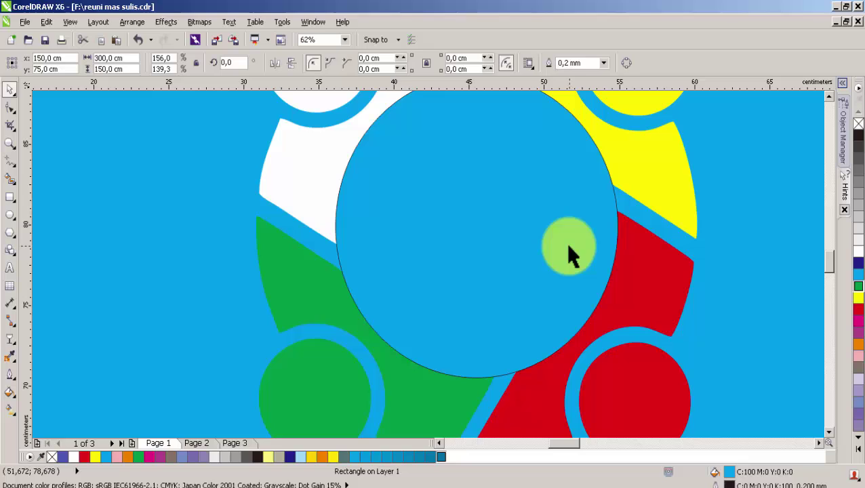
# - Fill the centre circle white, and colour the emblem's upper-left figure yellow and its upper-right figure orange
pyautogui.click(858, 252)
pyautogui.click(858, 297)
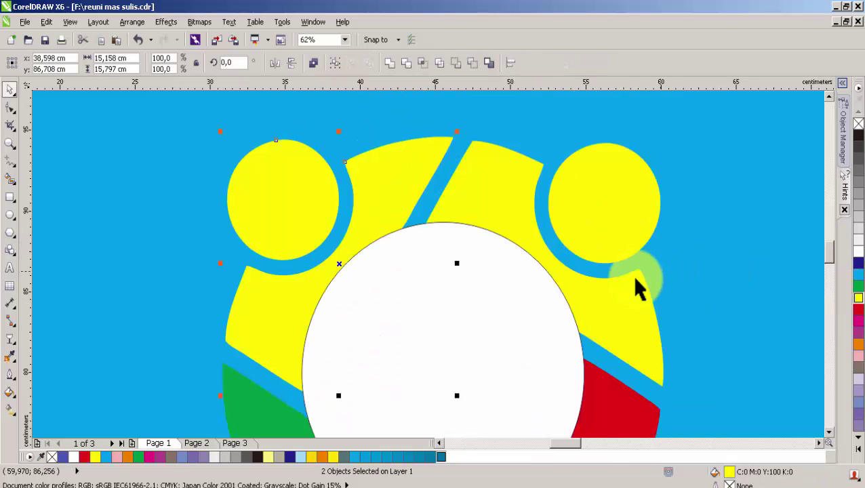
pyautogui.click(631, 278)
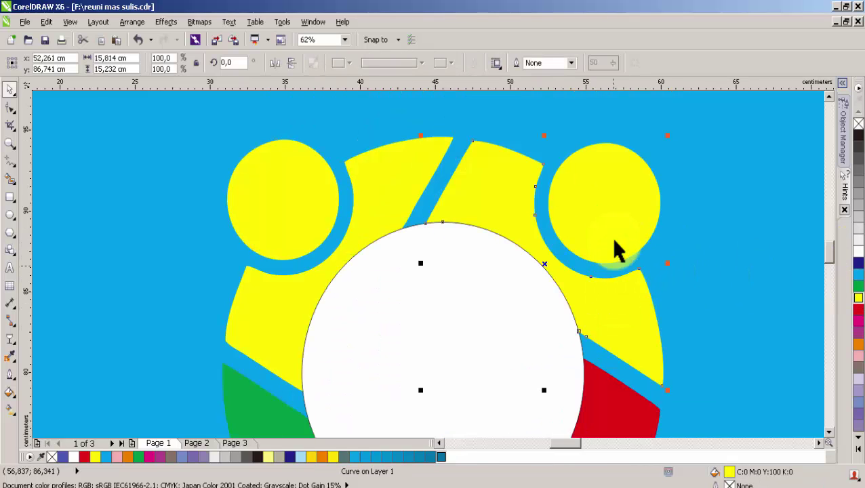
pyautogui.keyDown('shift'); pyautogui.click(614, 230); pyautogui.keyUp('shift')
pyautogui.click(858, 344)
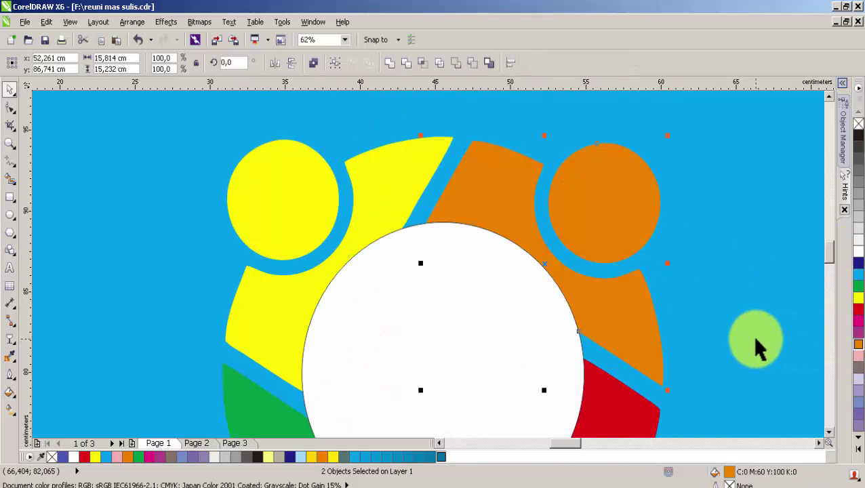
pyautogui.click(748, 347)
# - Shrink the white circle about its centre to about 17.4 cm, leaving an even gap to the emblem figures
pyautogui.scroll(-2, 747, 349)
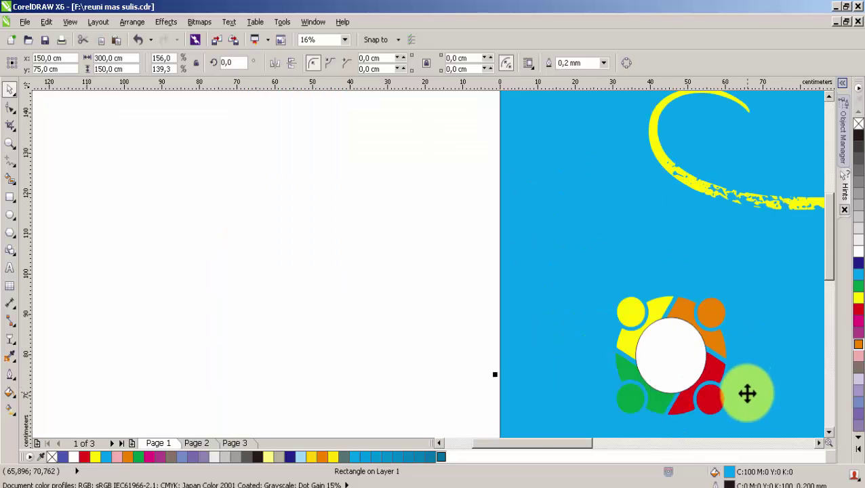
pyautogui.moveTo(730, 439); pyautogui.dragTo(783, 402)
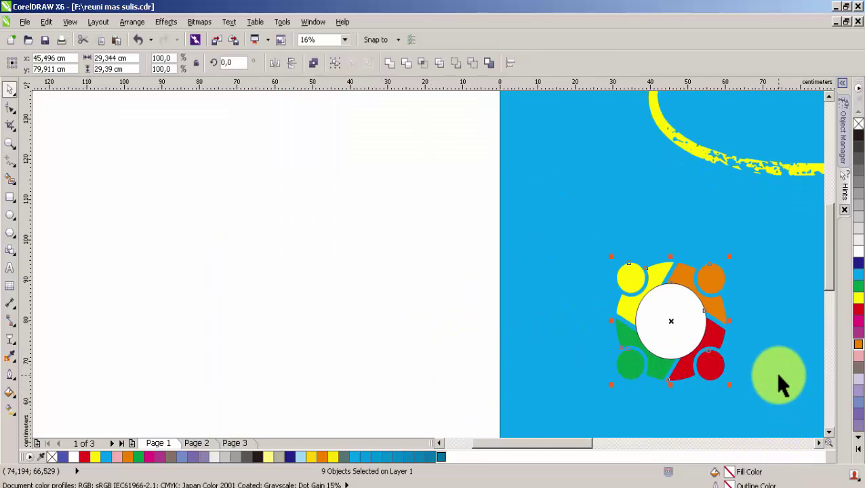
pyautogui.scroll(1, 774, 371)
pyautogui.scroll(1, 616, 262)
pyautogui.click(588, 285)
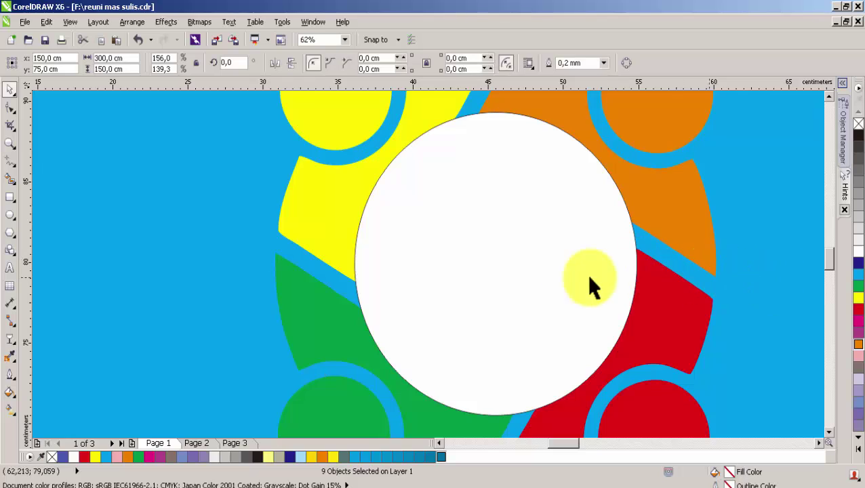
pyautogui.moveTo(639, 420); pyautogui.dragTo(628, 405)
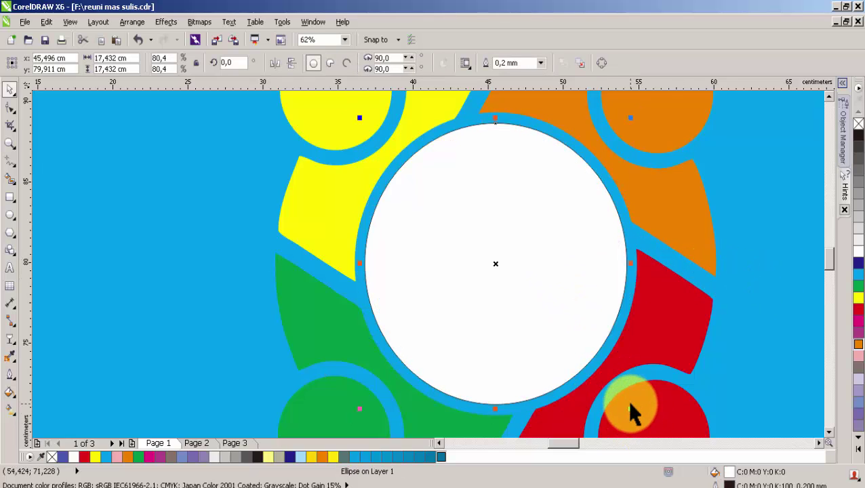
# - Add the text "87" inside the white circle in the Bleeding Cowboys font, enlarged to about 12.3 × 8.7 cm
pyautogui.click(9, 269)
pyautogui.click(452, 269)
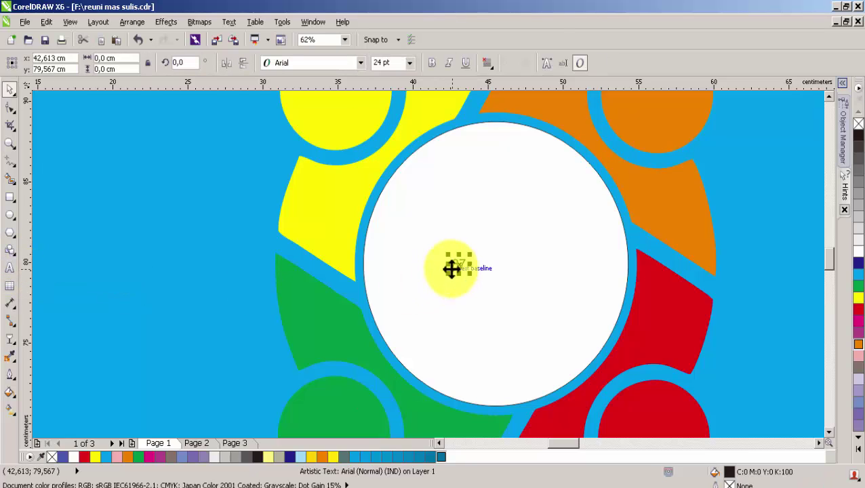
pyautogui.click(335, 62)
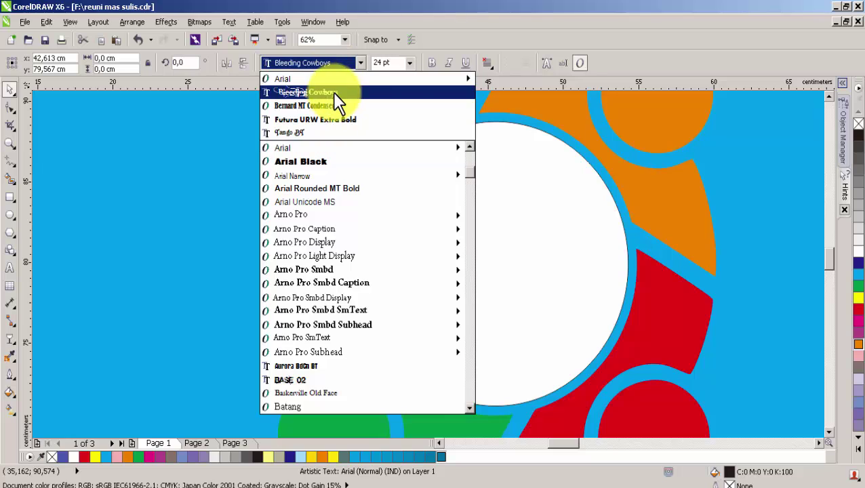
pyautogui.click(332, 92)
pyautogui.moveTo(469, 275); pyautogui.dragTo(547, 339)
pyautogui.moveTo(489, 309); pyautogui.dragTo(526, 311)
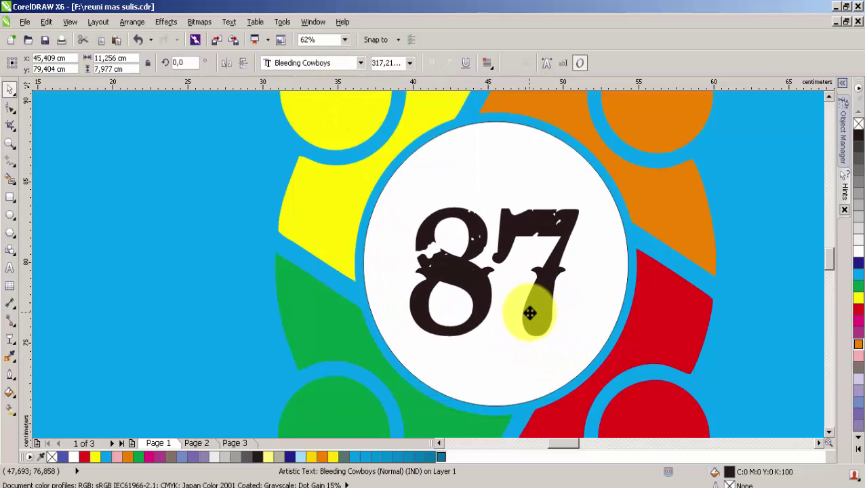
pyautogui.moveTo(581, 339); pyautogui.dragTo(591, 349)
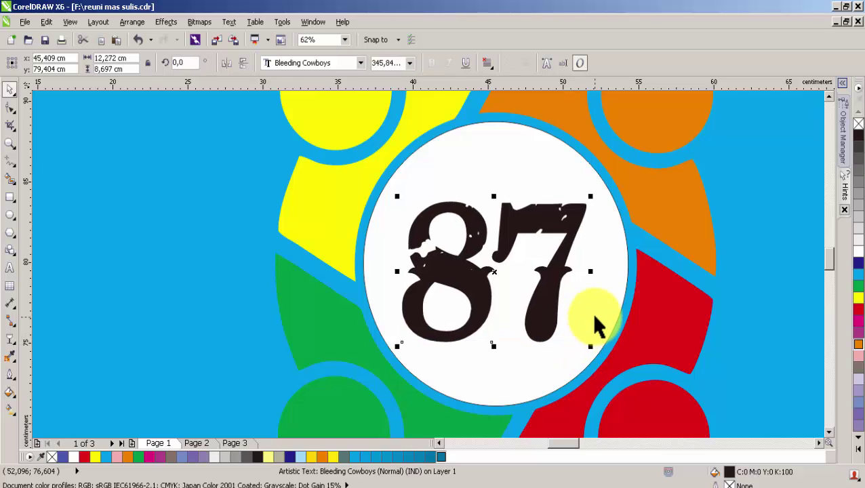
# - Centre the "87" on the white circle and colour it red
pyautogui.keyDown('shift'); pyautogui.click(595, 316); pyautogui.keyUp('shift')
pyautogui.press('c')
pyautogui.press('e')
pyautogui.click(717, 313)
pyautogui.click(546, 314)
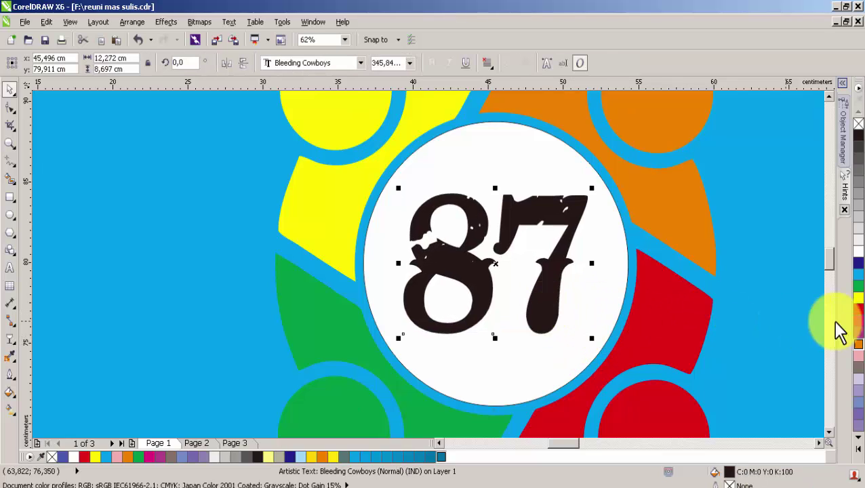
pyautogui.click(858, 310)
pyautogui.click(734, 356)
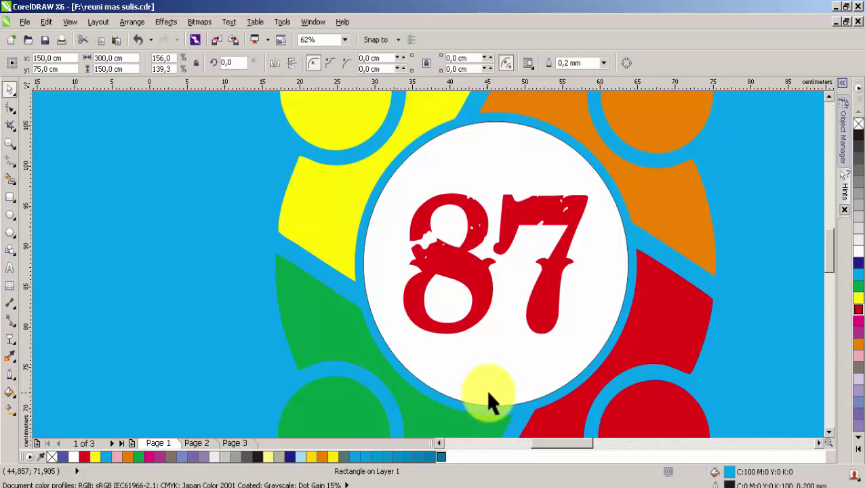
# - Scale the white circle outward about its centre to about 29.3 cm, reaching the emblem's outer edge
pyautogui.click(487, 391)
pyautogui.scroll(-1, 487, 392)
pyautogui.moveTo(564, 407); pyautogui.dragTo(606, 412)
pyautogui.scroll(2, 504, 187)
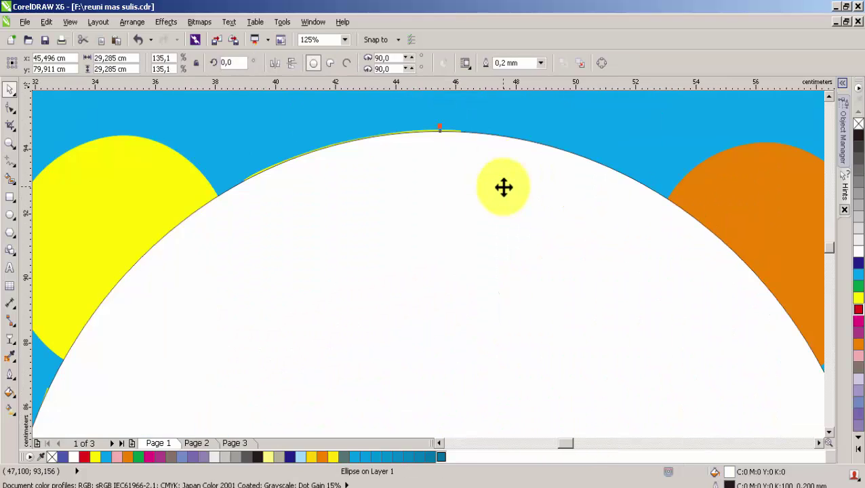
# - Add the text "ANGKATAN" above the large circle in the Impact font, enlarged to about 70.4 pt
pyautogui.click(828, 97)
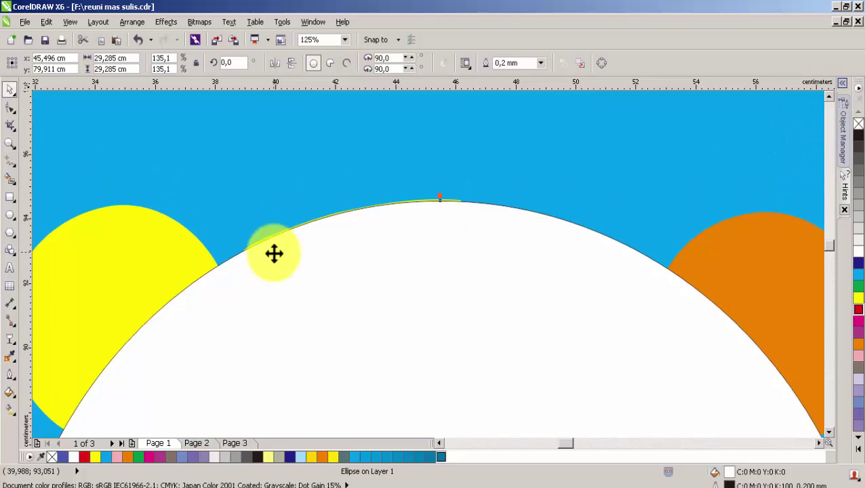
pyautogui.click(10, 268)
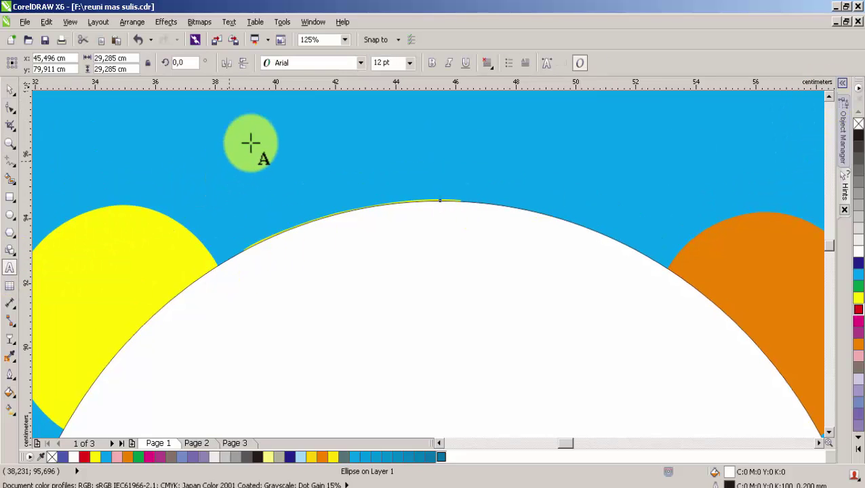
pyautogui.click(251, 143)
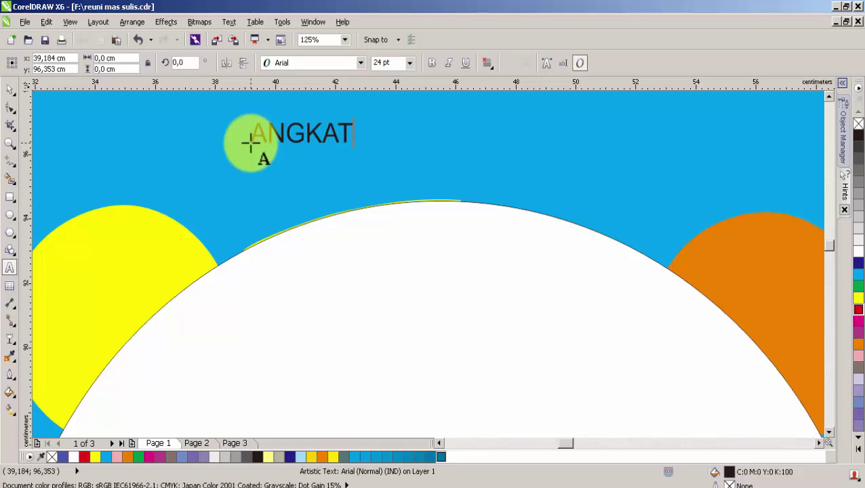
pyautogui.click(310, 63)
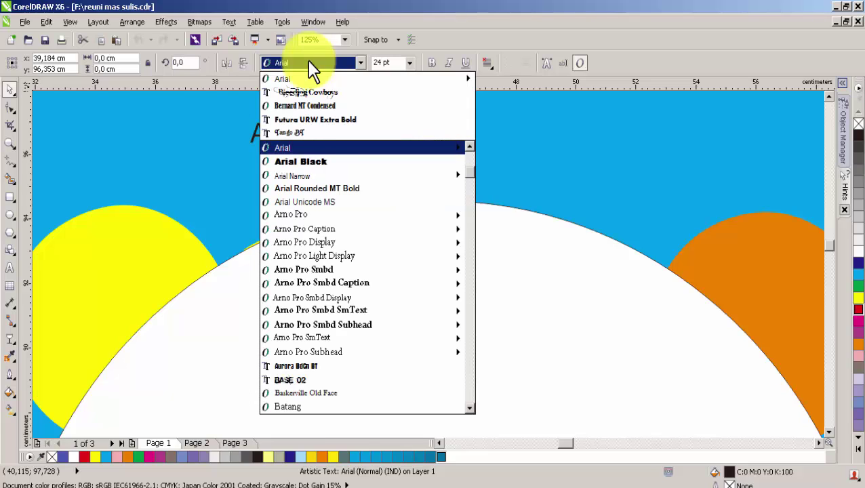
pyautogui.scroll(-10, 310, 67)
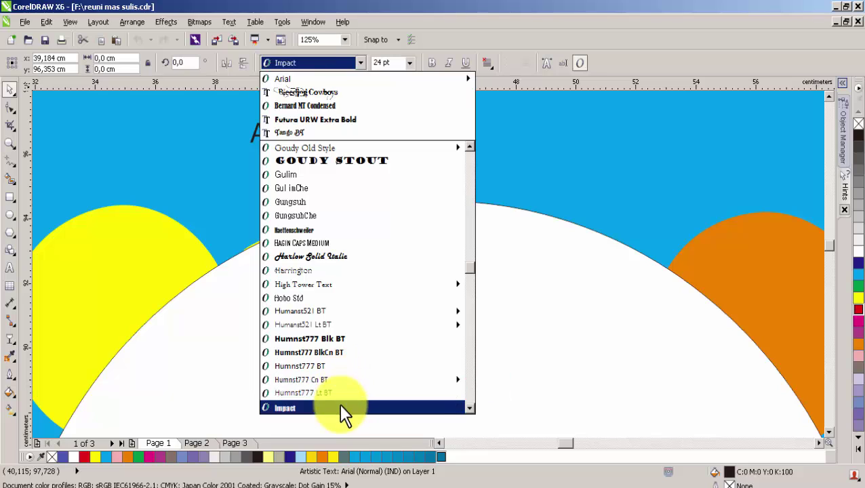
pyautogui.click(341, 409)
pyautogui.moveTo(360, 146); pyautogui.dragTo(458, 192)
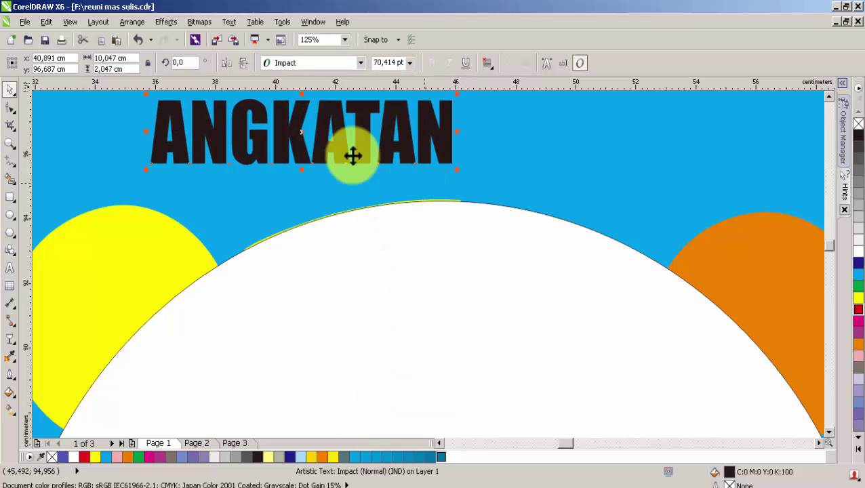
# - Fit "ANGKATAN" along the large circle's top edge, enlarged to about 99.9 pt and set 0.4 cm off the path
pyautogui.click(229, 23)
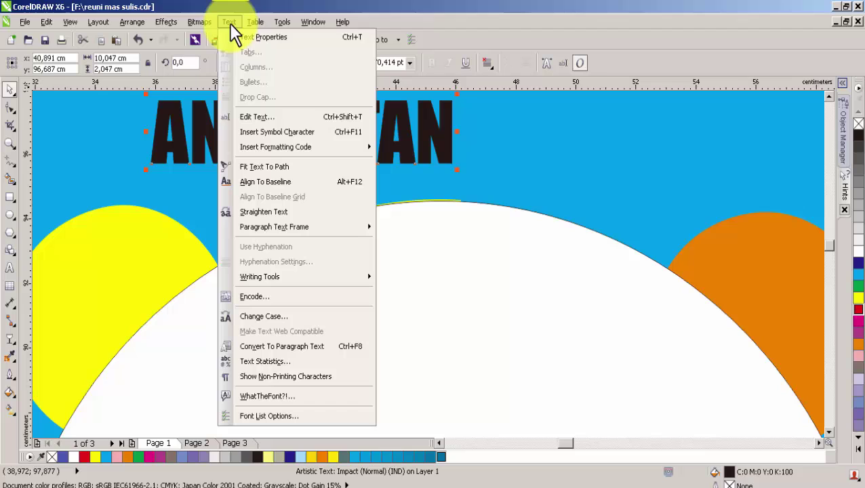
pyautogui.click(264, 167)
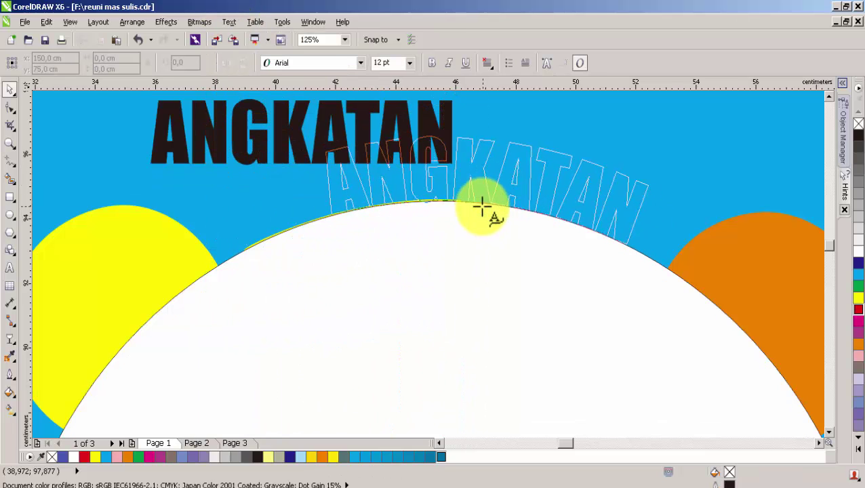
pyautogui.click(461, 206)
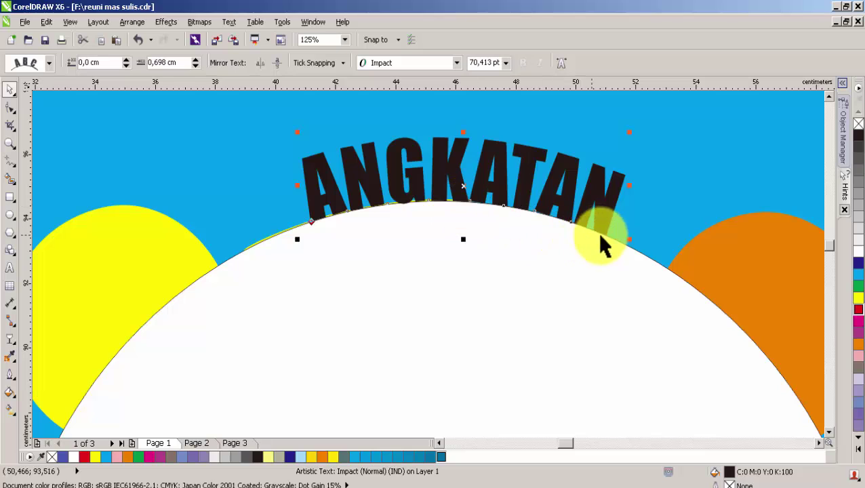
pyautogui.moveTo(631, 237); pyautogui.dragTo(689, 290)
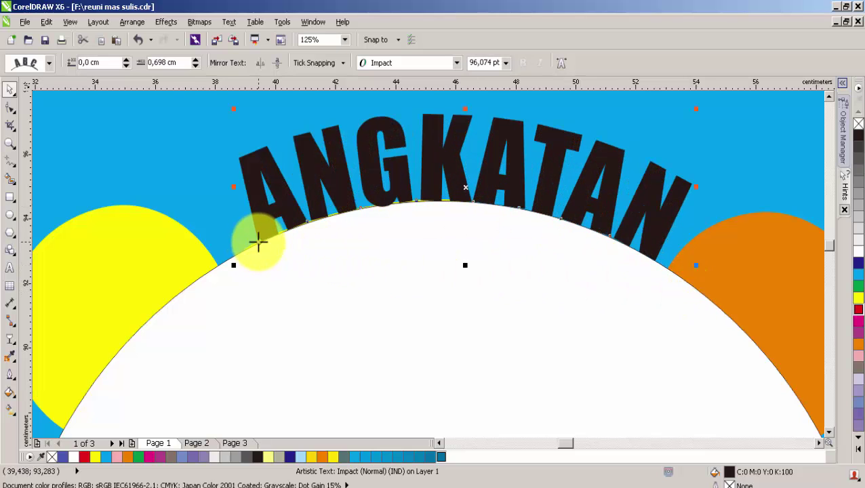
pyautogui.moveTo(255, 242)
pyautogui.mouseDown()
pyautogui.moveTo(244, 248)
pyautogui.moveTo(246, 235)
pyautogui.mouseUp()
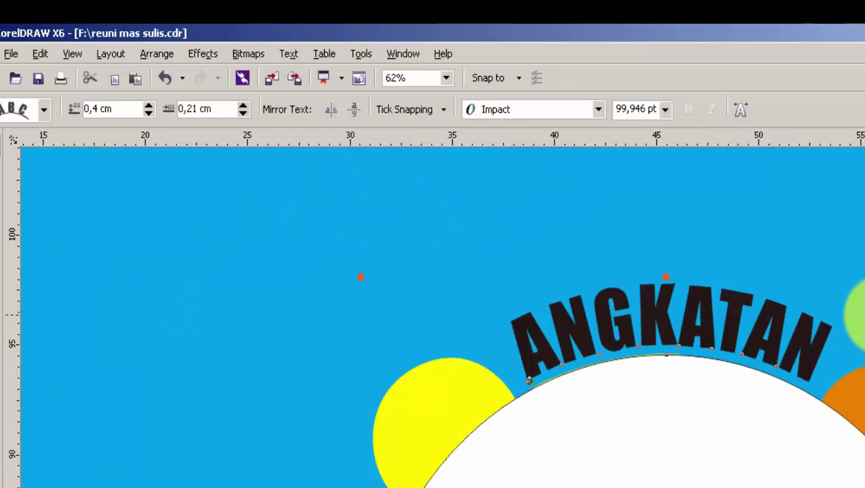
# - Break the curved "ANGKATAN" text apart from its path and delete the large white circle
pyautogui.click(712, 162)
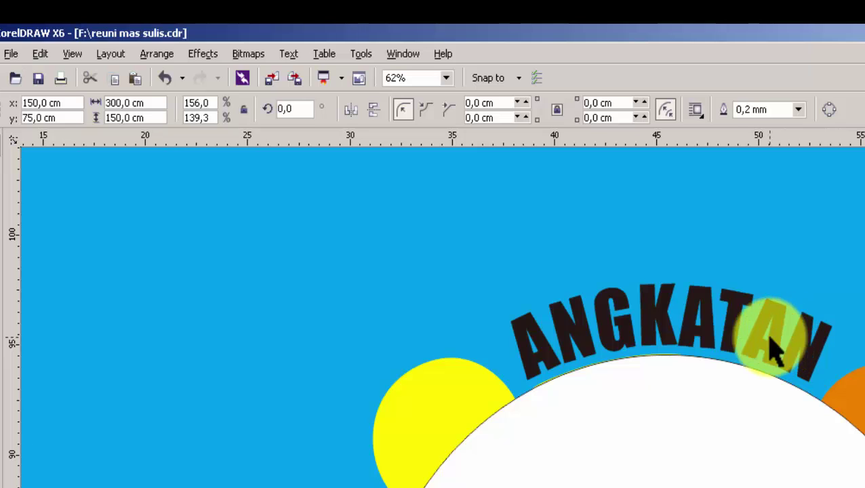
pyautogui.click(591, 177)
pyautogui.click(145, 57)
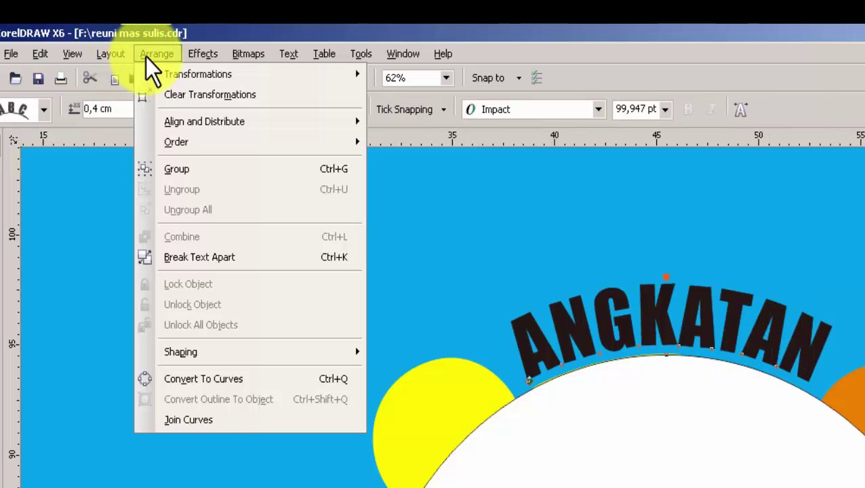
pyautogui.click(208, 258)
pyautogui.click(858, 292)
pyautogui.click(784, 431)
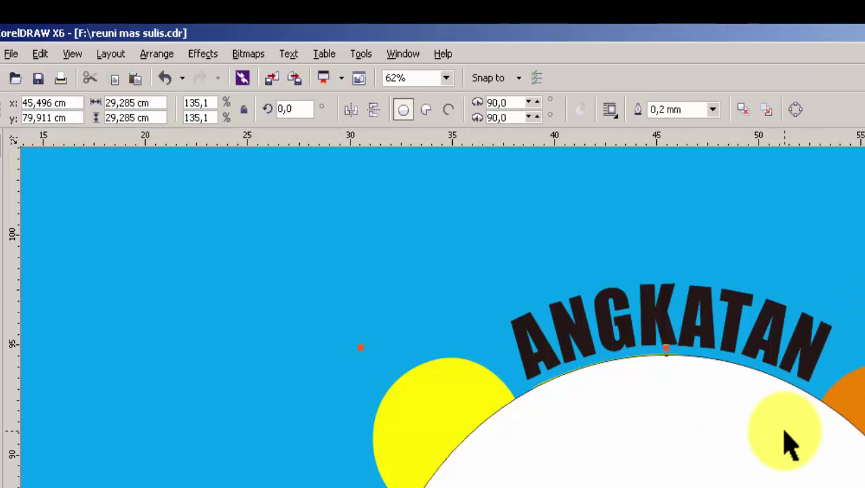
pyautogui.press('Delete')
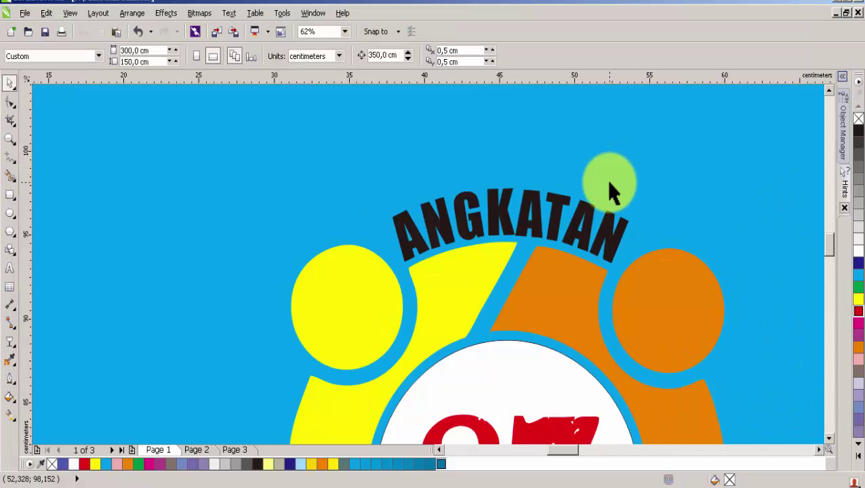
pyautogui.hotkey('ctrl', 'z')
pyautogui.rightClick(587, 271)
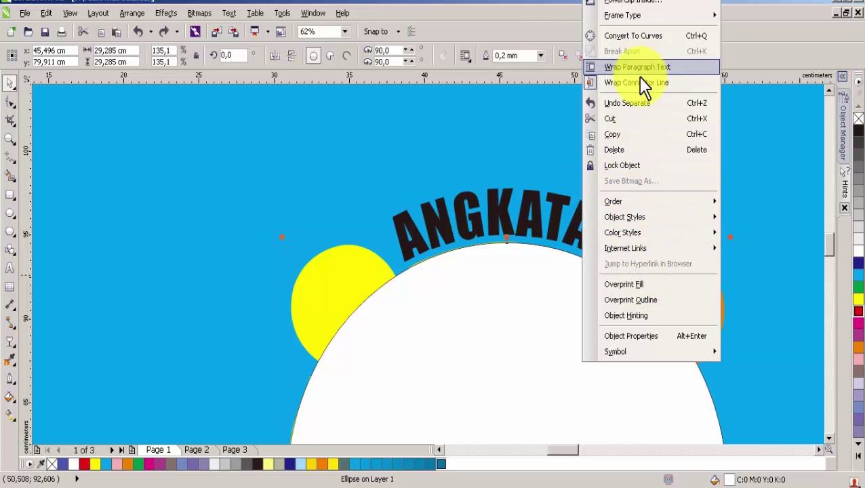
pyautogui.click(640, 150)
# - Fill the curved "ANGKATAN" text above the emblem with yellow
pyautogui.click(637, 203)
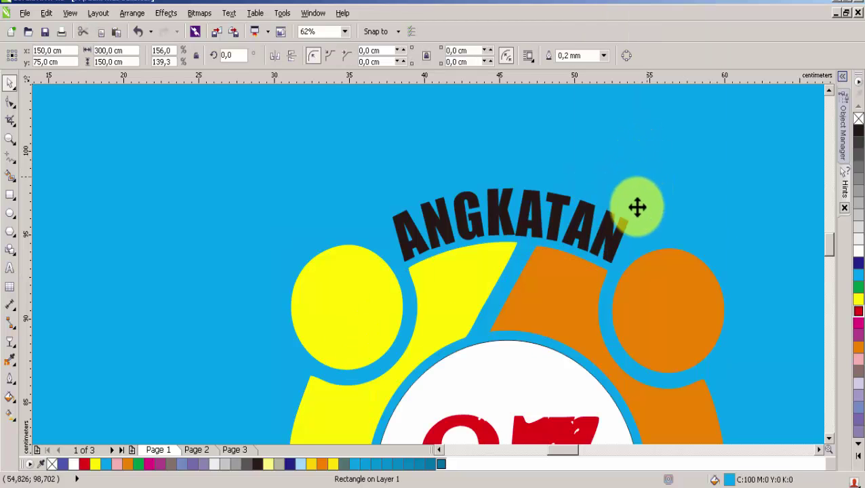
pyautogui.click(581, 234)
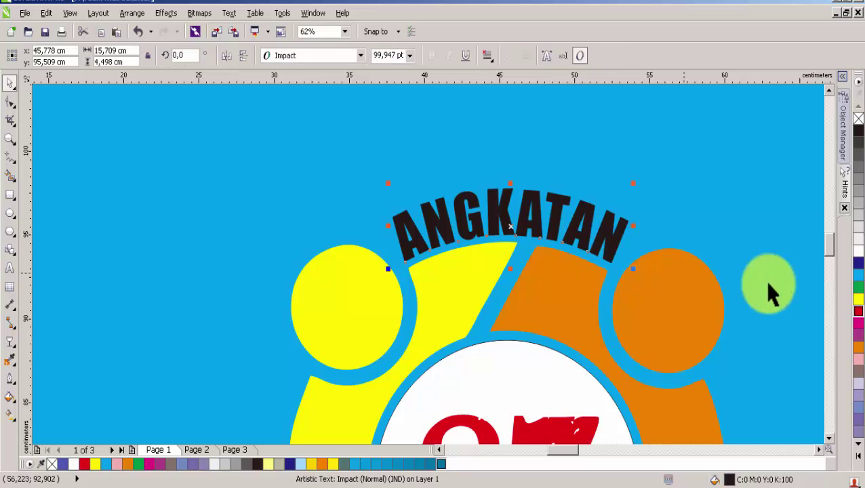
pyautogui.click(857, 303)
# - Group the emblem shapes, white circle, "87" and "ANGKATAN" into one object
pyautogui.scroll(-4, 590, 297)
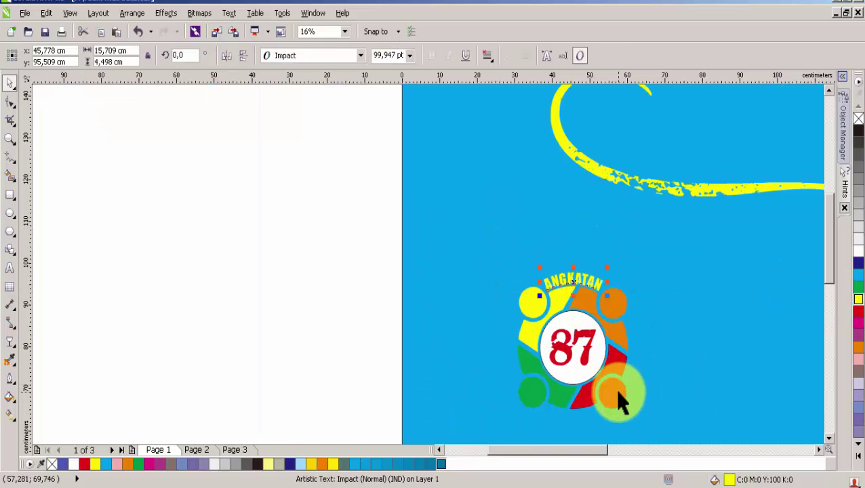
pyautogui.scroll(2, 615, 388)
pyautogui.press('Escape')
pyautogui.moveTo(295, 214); pyautogui.dragTo(681, 396)
pyautogui.scroll(-1, 678, 434)
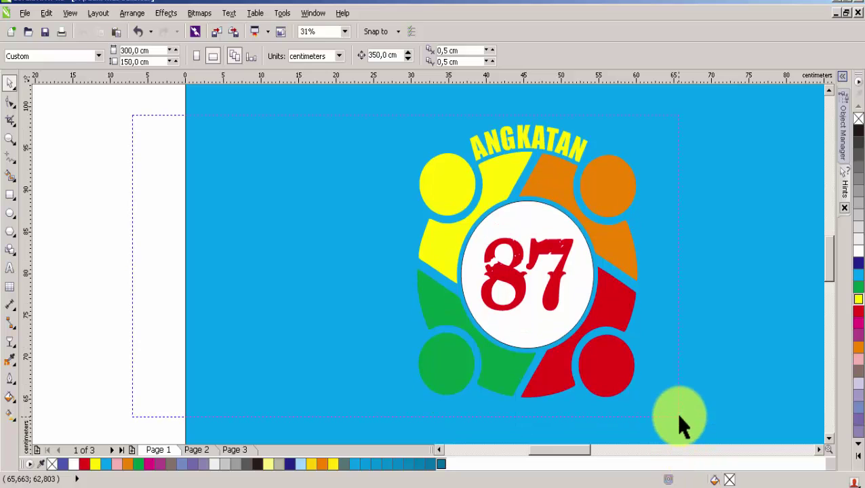
pyautogui.hotkey('ctrl', 'a')
pyautogui.rightClick(543, 237)
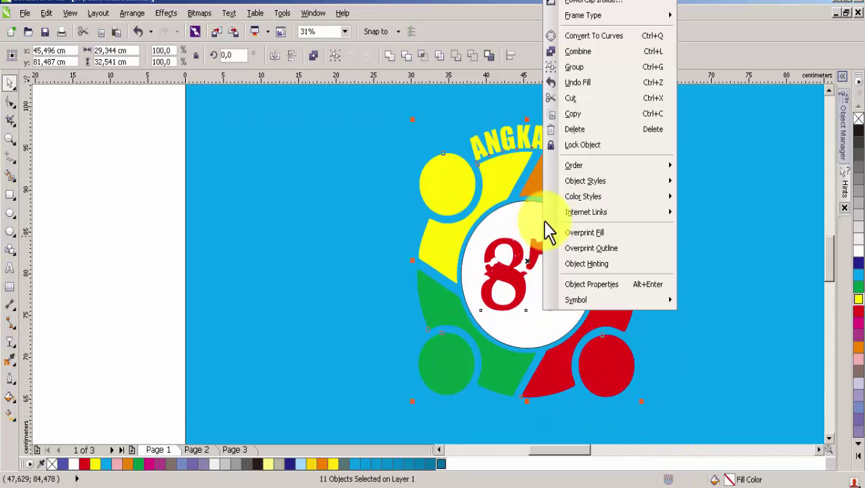
pyautogui.click(579, 69)
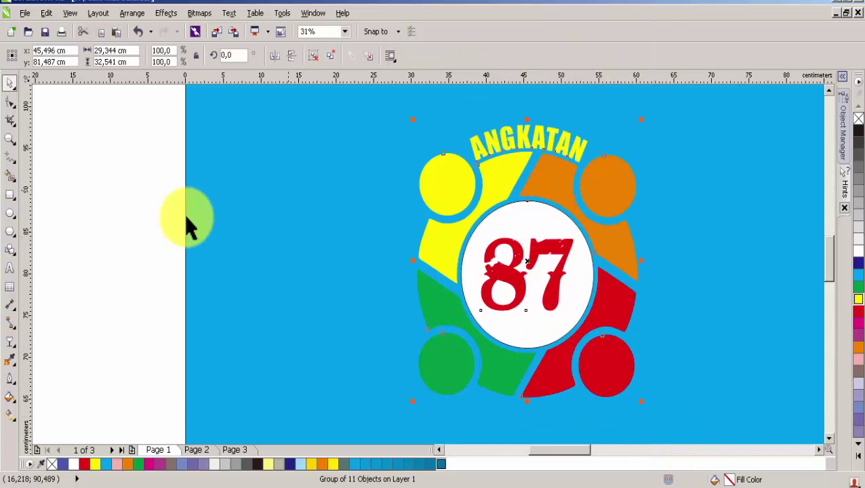
# - Apply a one-step black outside contour to the emblem group with a 0.7 cm offset
pyautogui.click(15, 347)
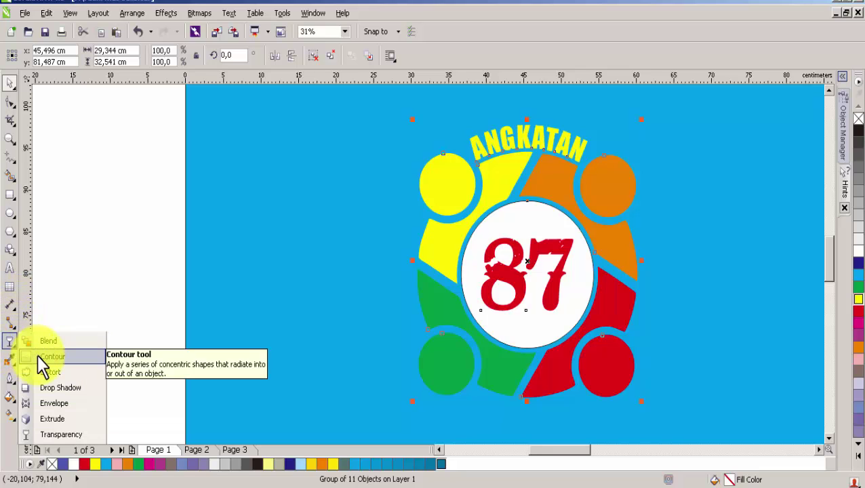
pyautogui.click(37, 355)
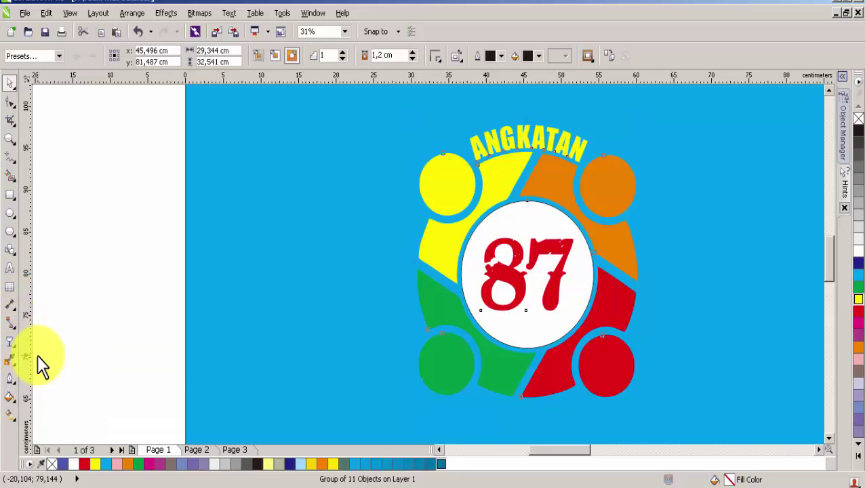
pyautogui.click(291, 56)
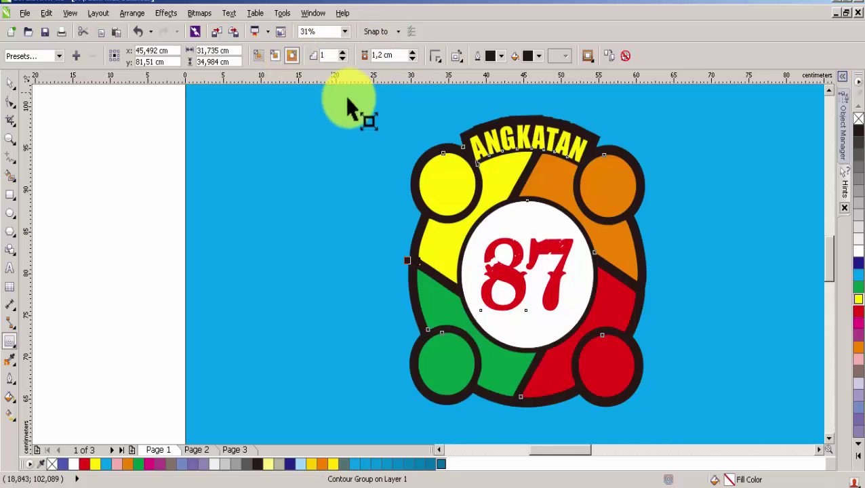
pyautogui.click(412, 59)
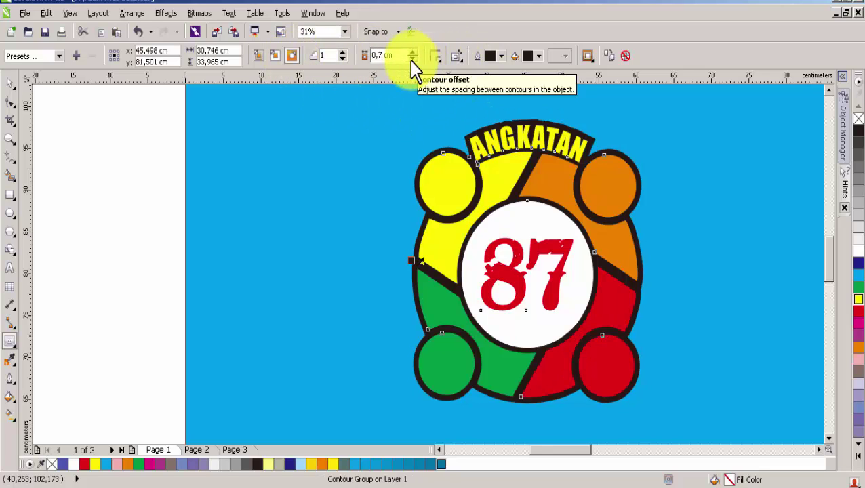
pyautogui.press('space')
pyautogui.click(175, 262)
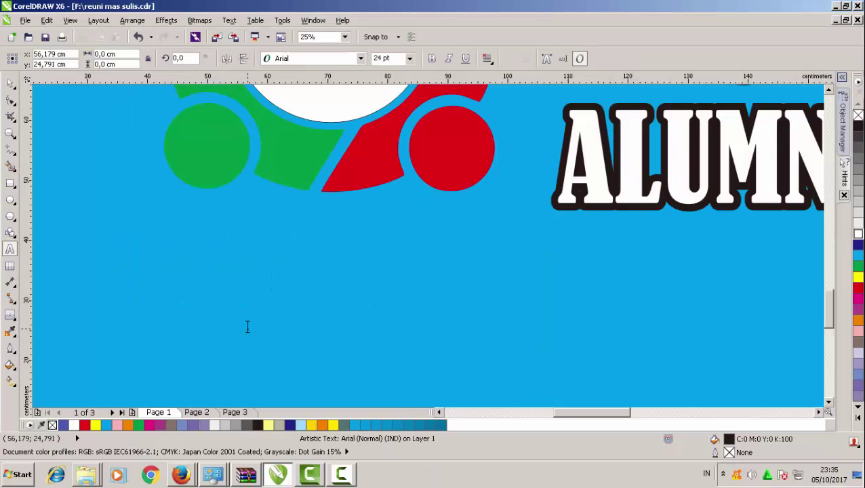
# - Add the Arial text "Kekancan Saklawase" below the emblem, enlarged to about 263.6 pt
pyautogui.hotkey('ctrl', 'space')
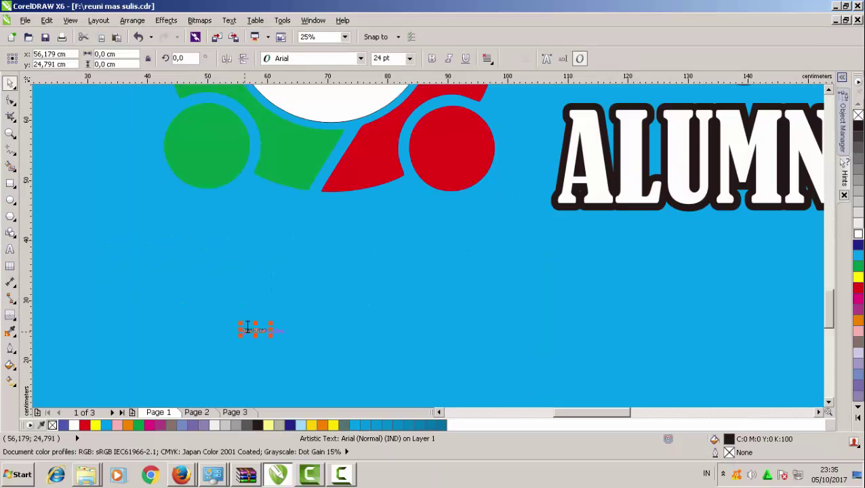
pyautogui.moveTo(270, 335); pyautogui.dragTo(382, 385)
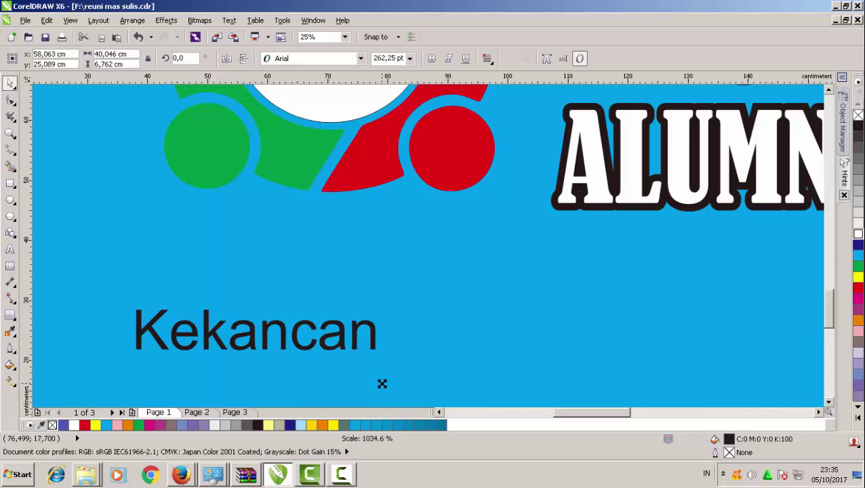
pyautogui.hotkey('ctrl', 'space')
pyautogui.write('S')
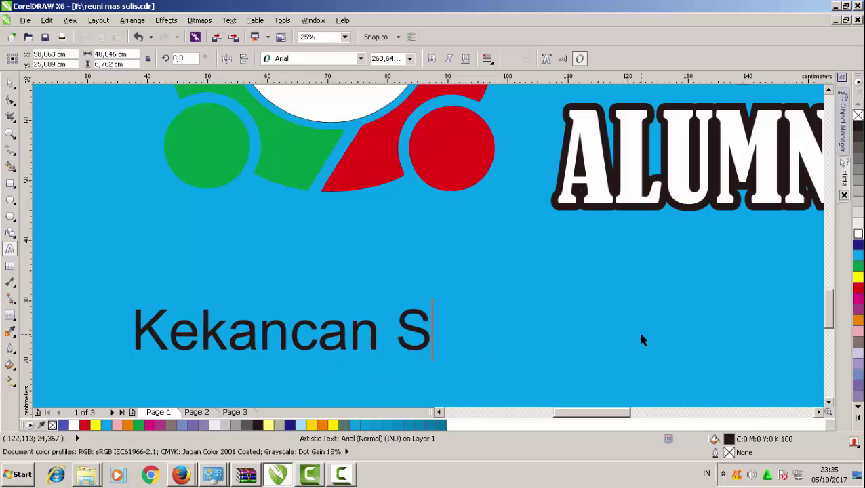
pyautogui.write('aklawas')
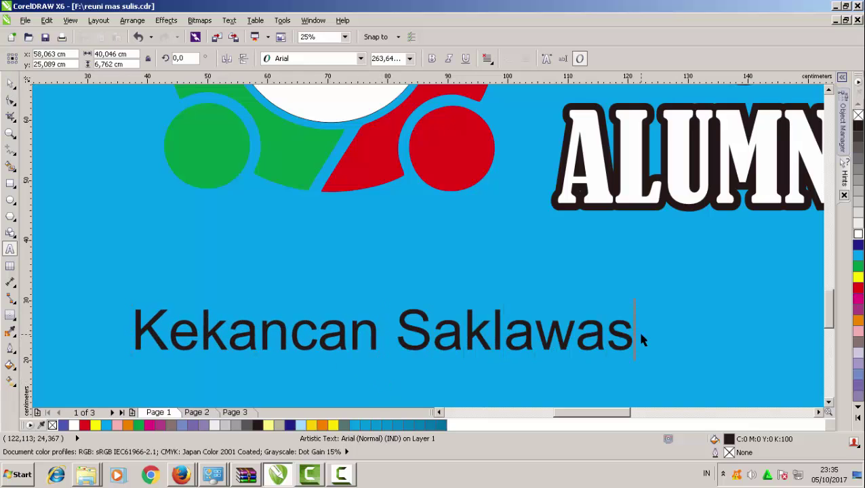
pyautogui.write('e')
pyautogui.hotkey('ctrl', 'space')
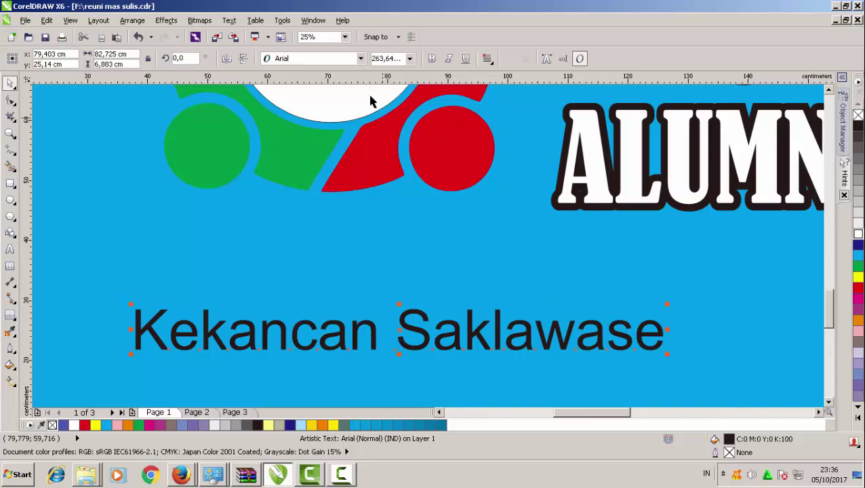
# - Check the slogan's font in the reference banner above and set "Kekancan Saklawase" in Tango BT
pyautogui.click(359, 58)
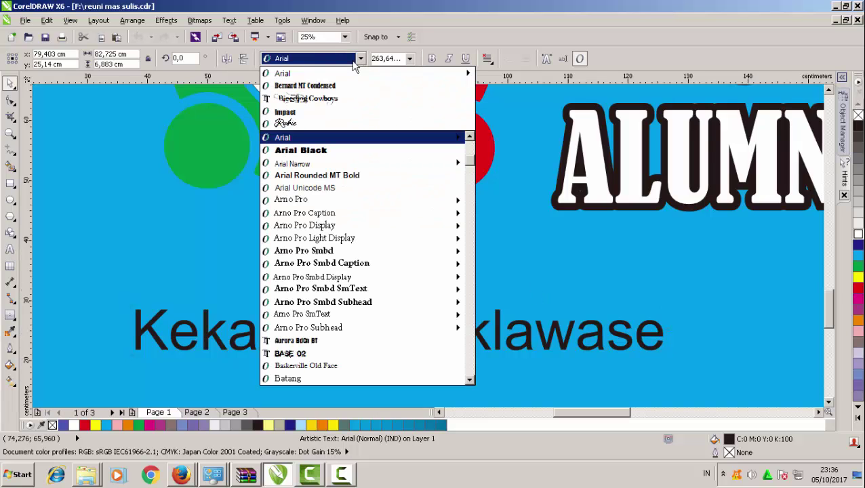
pyautogui.click(353, 61)
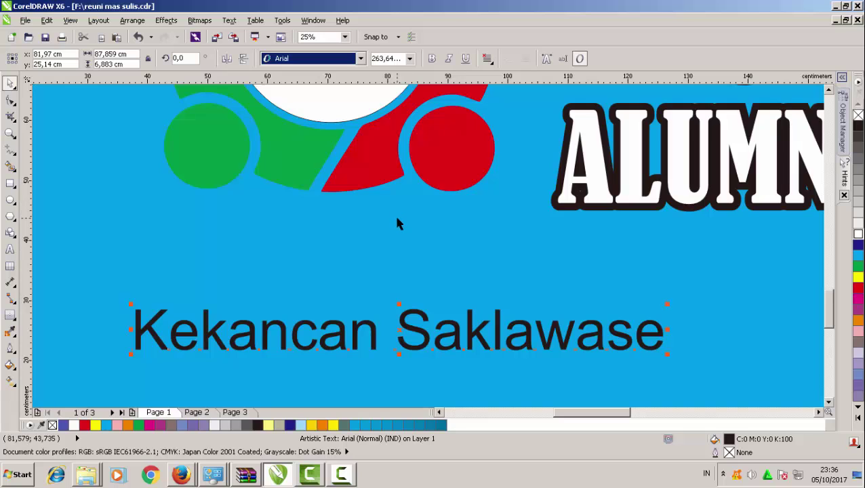
pyautogui.click(397, 218)
pyautogui.scroll(-3, 398, 218)
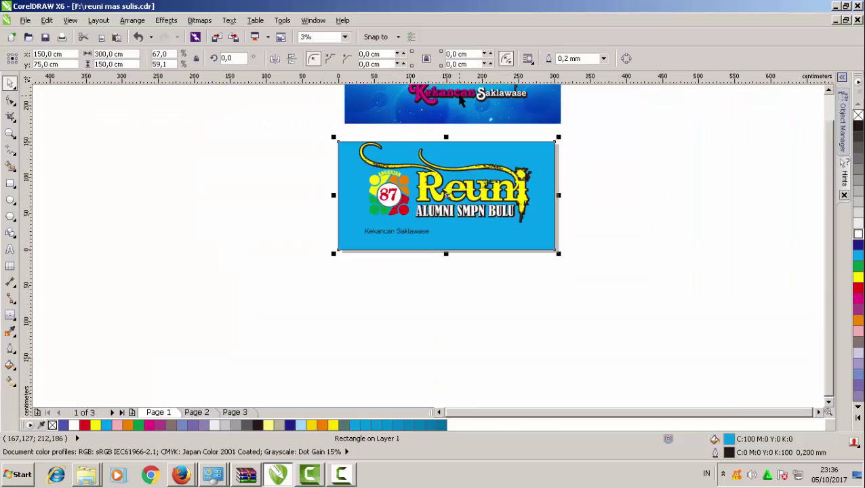
pyautogui.click(459, 95)
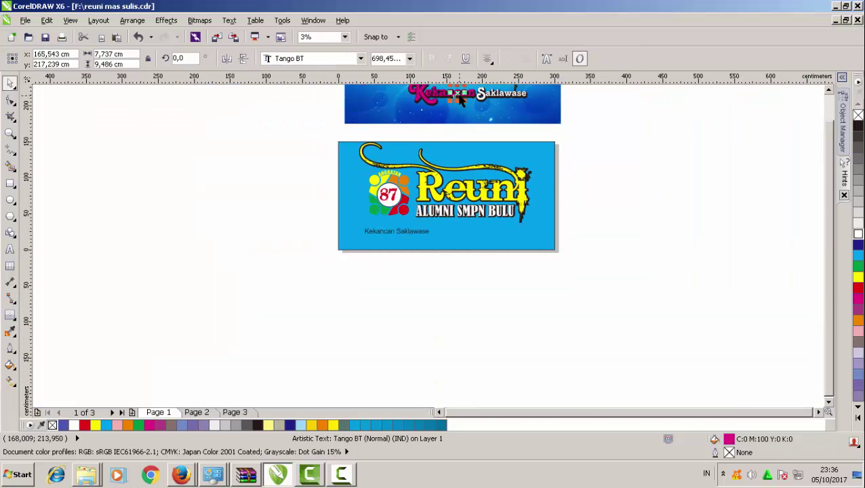
pyautogui.click(412, 232)
pyautogui.scroll(5, 411, 231)
pyautogui.click(301, 58)
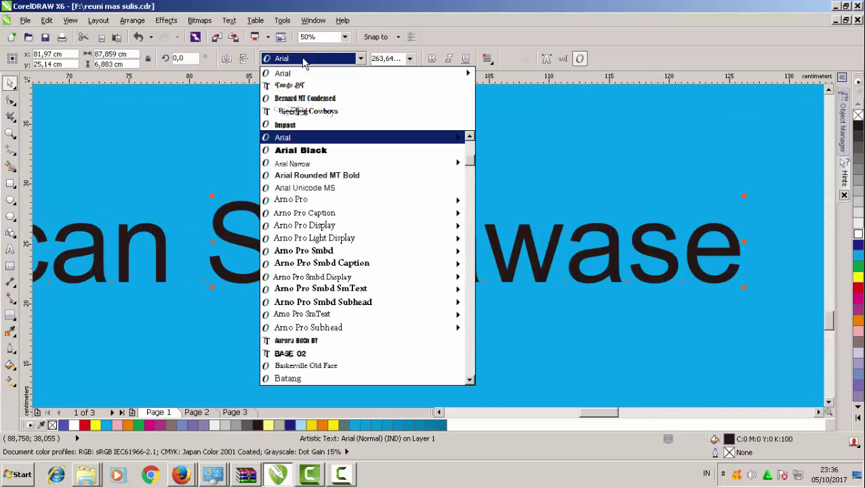
pyautogui.click(290, 84)
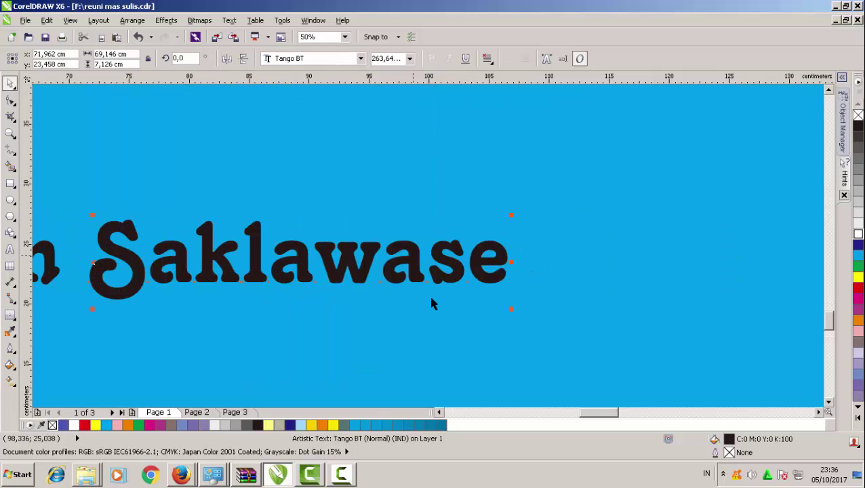
# - Enlarge "Kekancan Saklawase" to about 898.8 pt and position it beneath the emblem and "ALUMNI SMPN BULU"
pyautogui.scroll(-3, 430, 296)
pyautogui.moveTo(454, 305); pyautogui.dragTo(585, 343)
pyautogui.moveTo(425, 295); pyautogui.dragTo(667, 267)
pyautogui.scroll(-2, 661, 296)
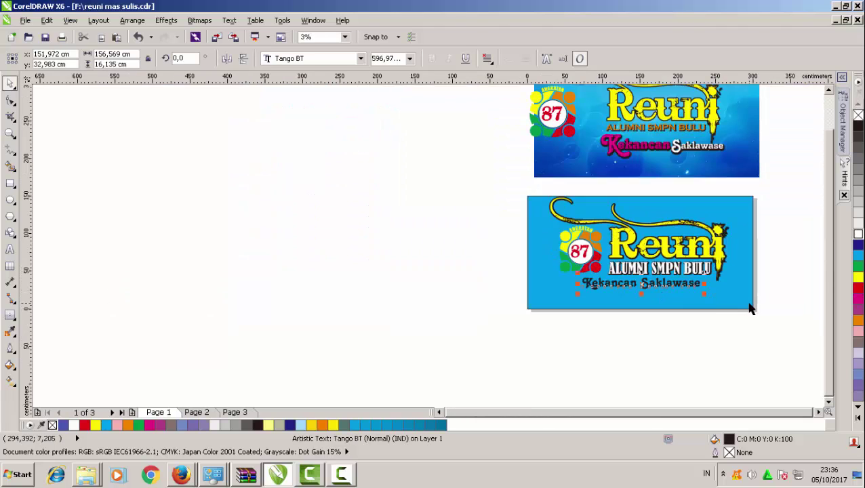
pyautogui.moveTo(704, 293); pyautogui.dragTo(728, 287)
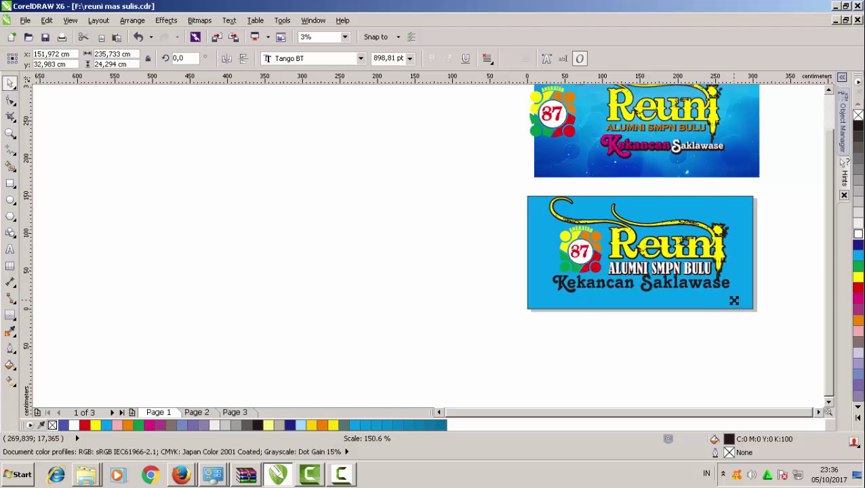
pyautogui.scroll(1, 727, 287)
pyautogui.moveTo(668, 283); pyautogui.dragTo(667, 309)
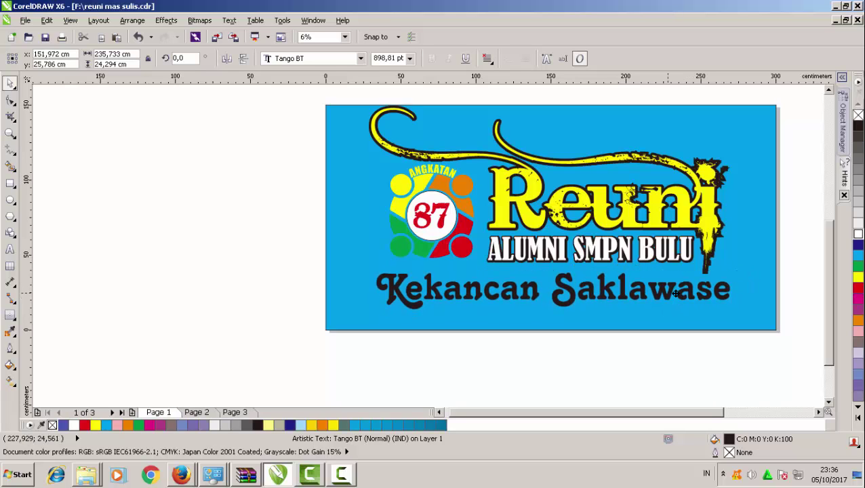
# - Group the emblem's coloured figures, white circle, "87" and "ANGKATAN" together
pyautogui.click(421, 211)
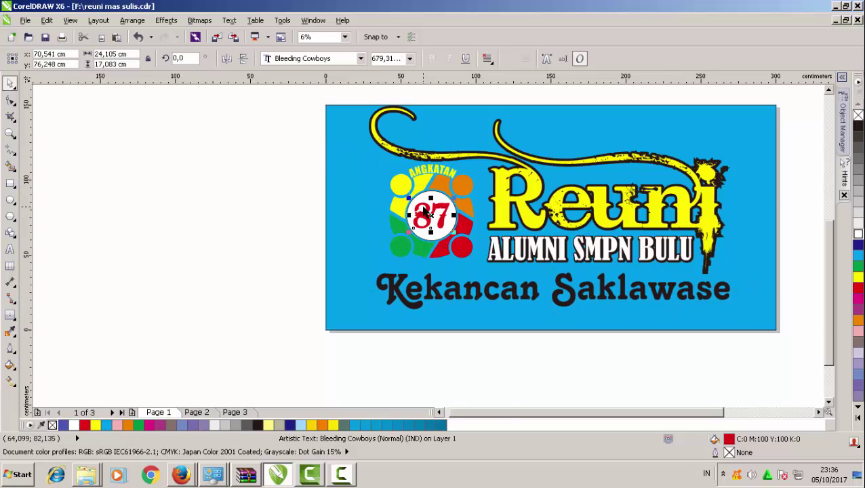
pyautogui.scroll(2, 421, 211)
pyautogui.moveTo(201, 105); pyautogui.dragTo(584, 318)
pyautogui.rightClick(434, 199)
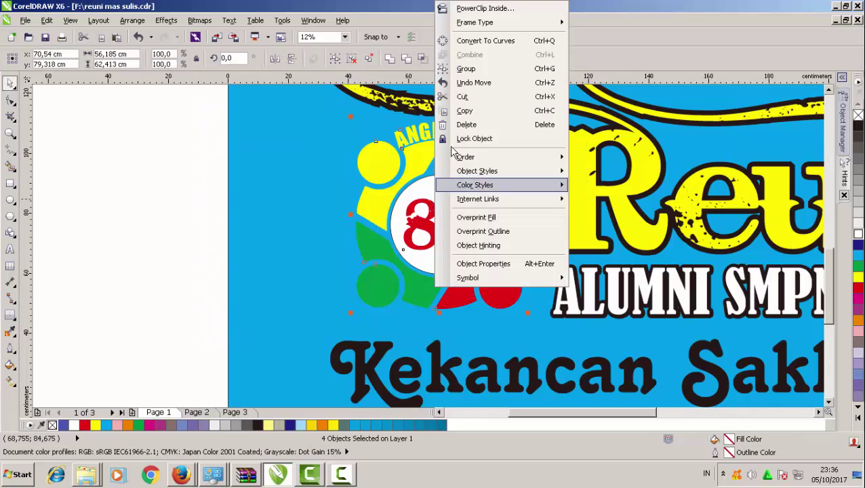
pyautogui.click(469, 69)
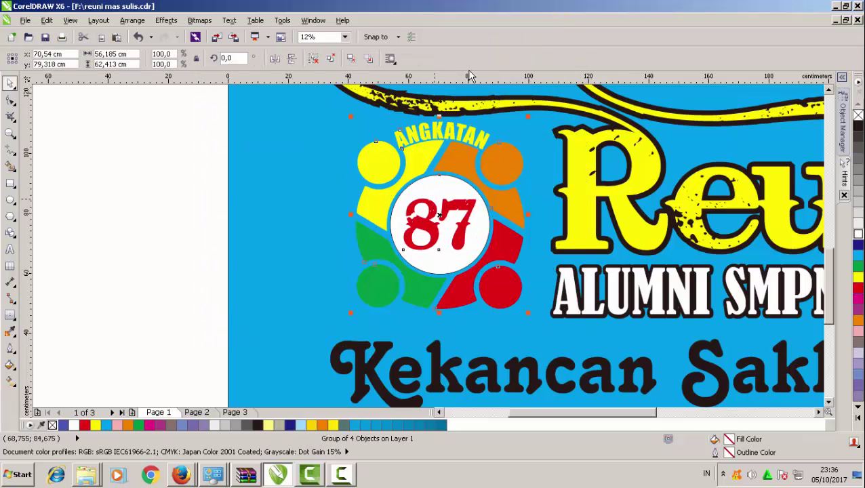
# - Apply a black outside contour to the grouped emblem and deselect it
pyautogui.click(9, 314)
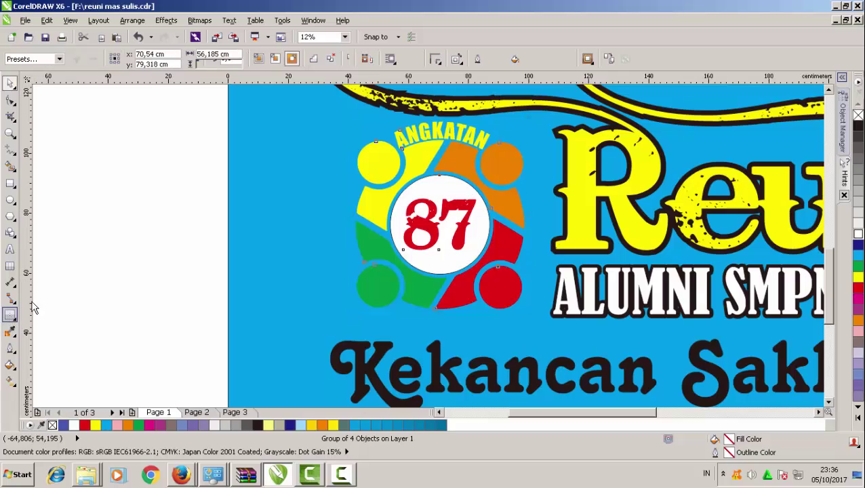
pyautogui.click(291, 60)
pyautogui.press('space')
pyautogui.click(189, 216)
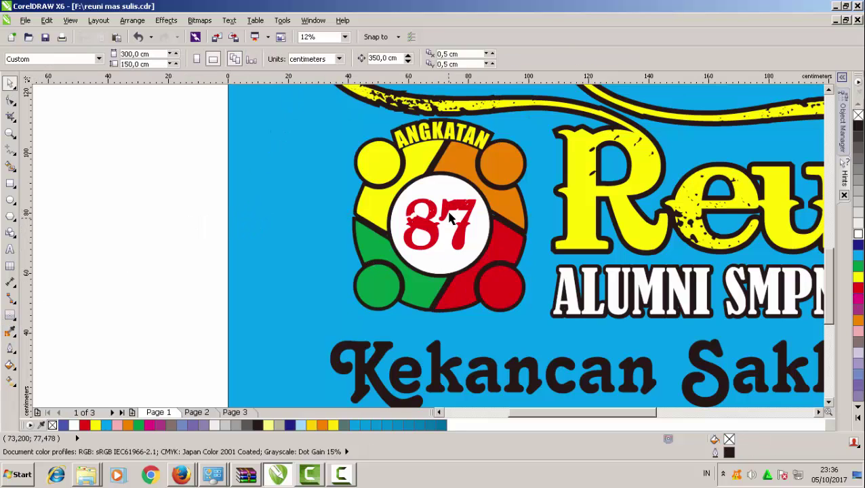
pyautogui.click(463, 181)
pyautogui.scroll(-1, 593, 295)
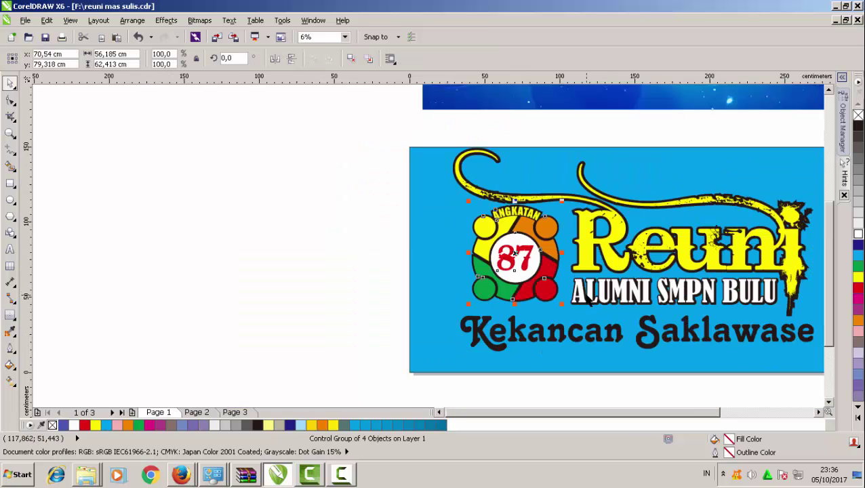
pyautogui.click(819, 412)
pyautogui.click(819, 412)
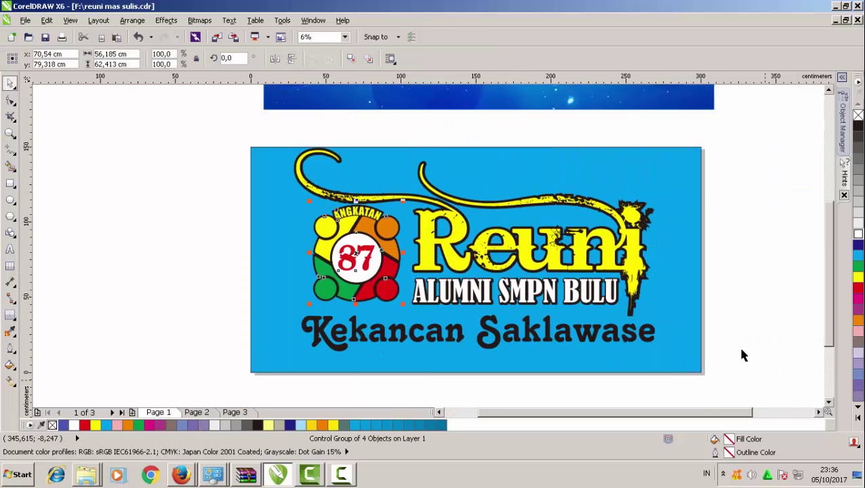
pyautogui.click(738, 345)
pyautogui.click(512, 266)
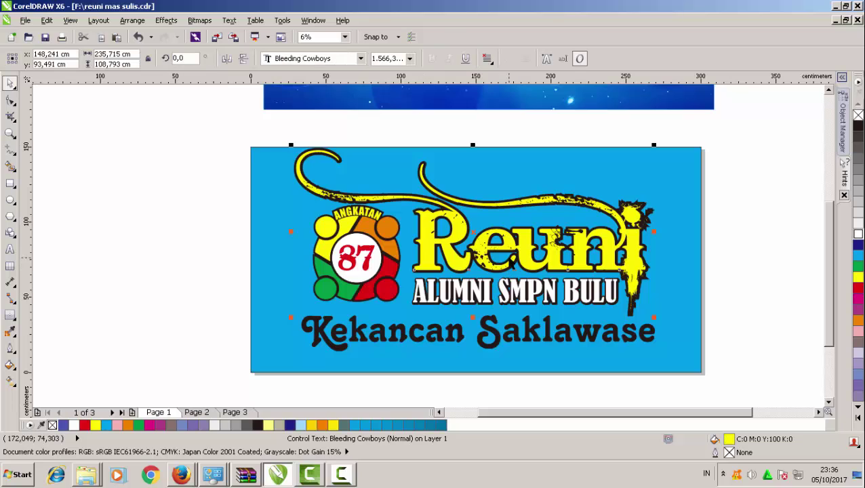
pyautogui.click(722, 228)
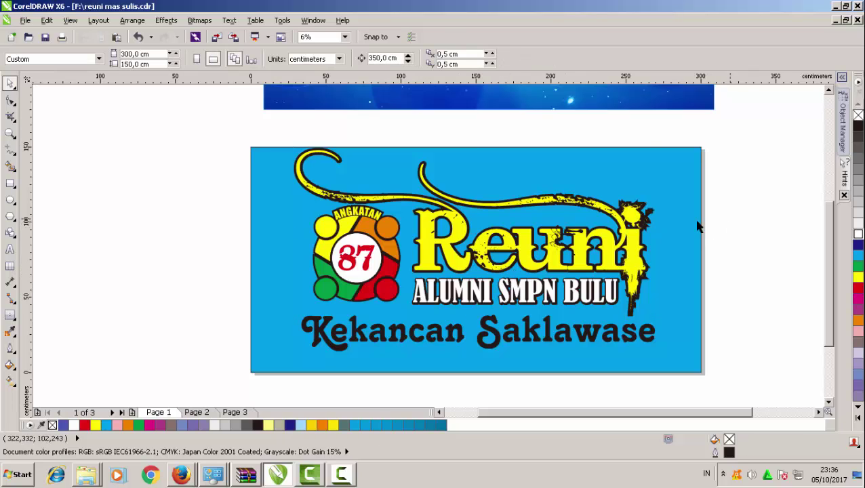
# - Add the artistic text "Senin, 25 Desember 2017" above the "Reuni" title, enlarged to about 456 pt
pyautogui.click(10, 249)
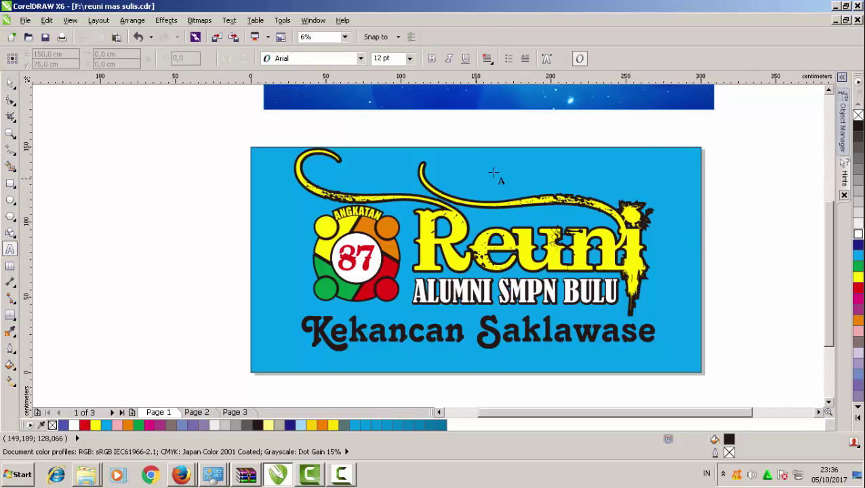
pyautogui.click(525, 164)
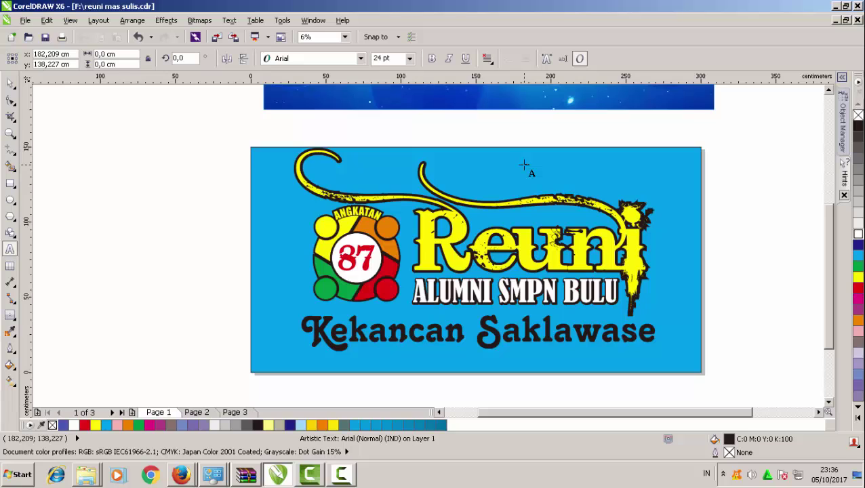
pyautogui.press('Escape')
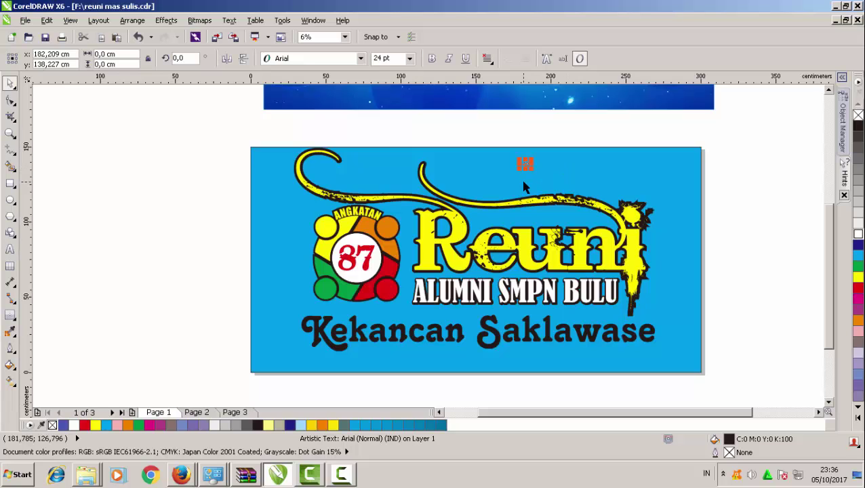
pyautogui.hotkey('ctrl', 'v')
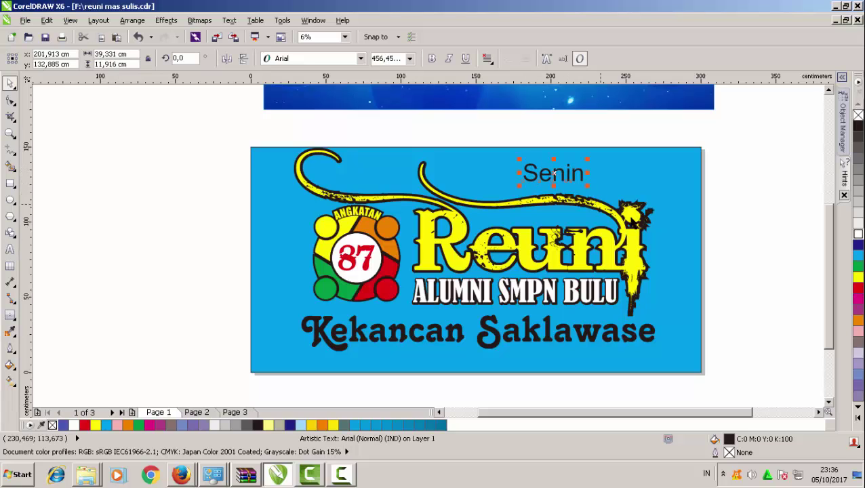
pyautogui.press('F8')
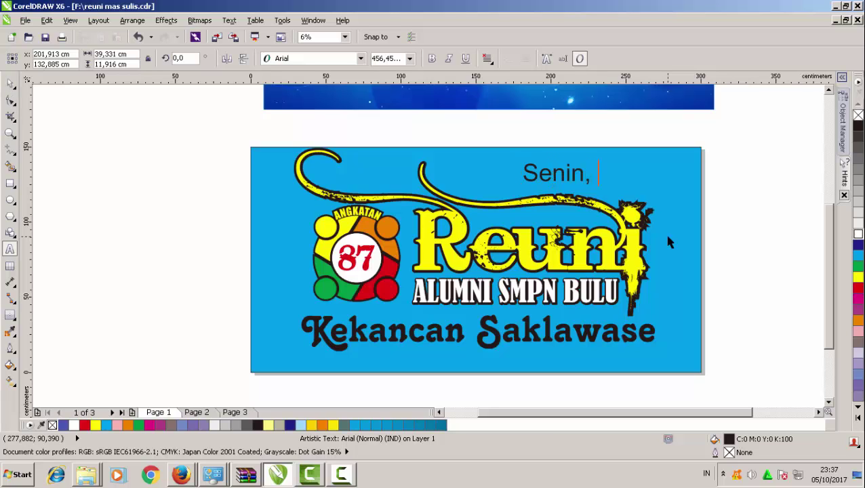
pyautogui.write(', 25 Desemb')
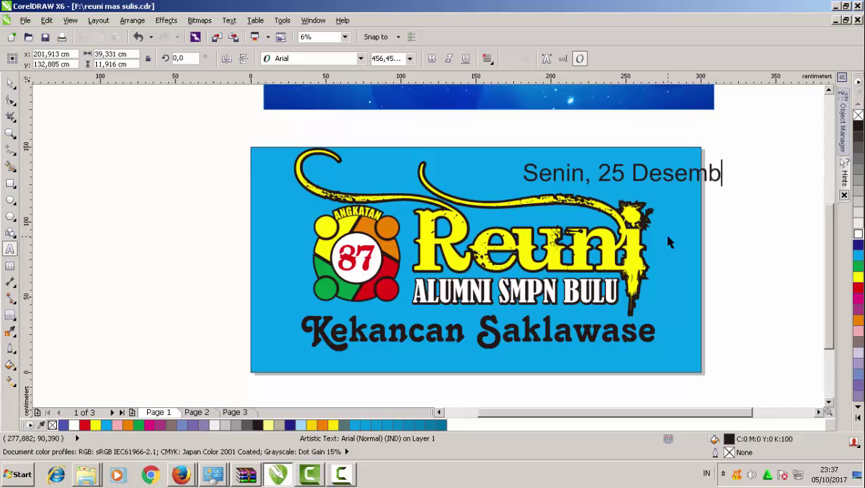
pyautogui.write('er 2017')
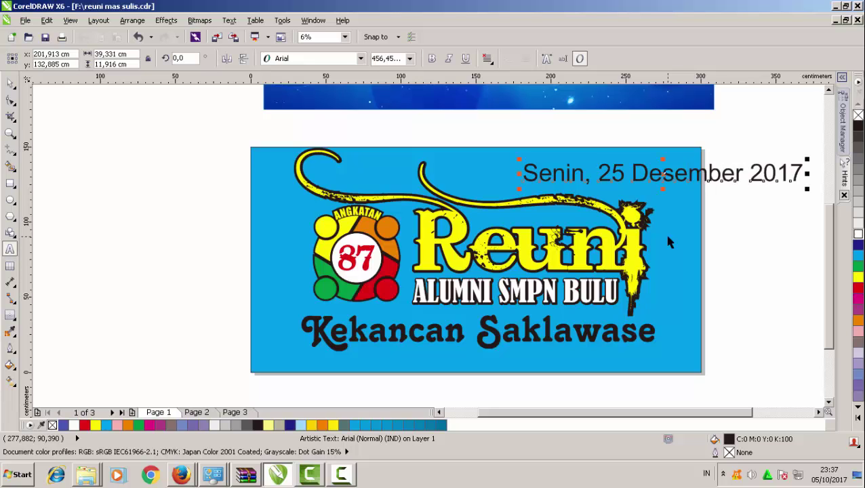
# - Set the date text's font to Futura URW Extra Bold
pyautogui.hotkey('ctrl', 'space')
pyautogui.click(309, 59)
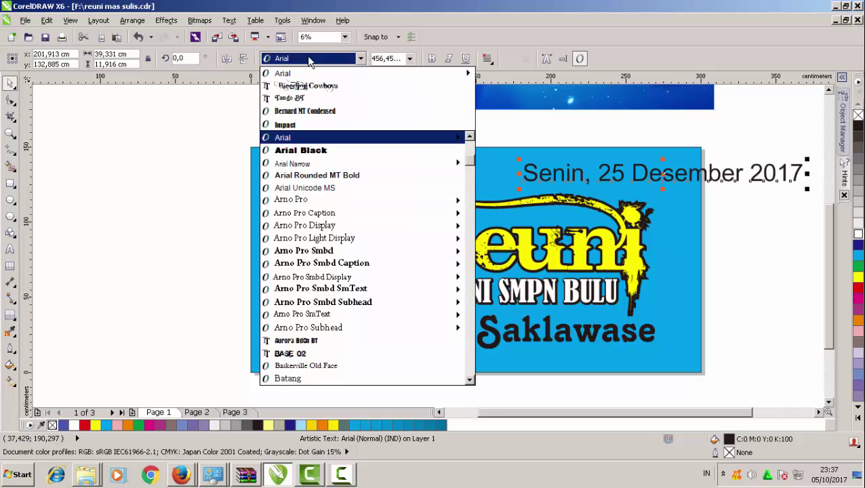
pyautogui.write('f')
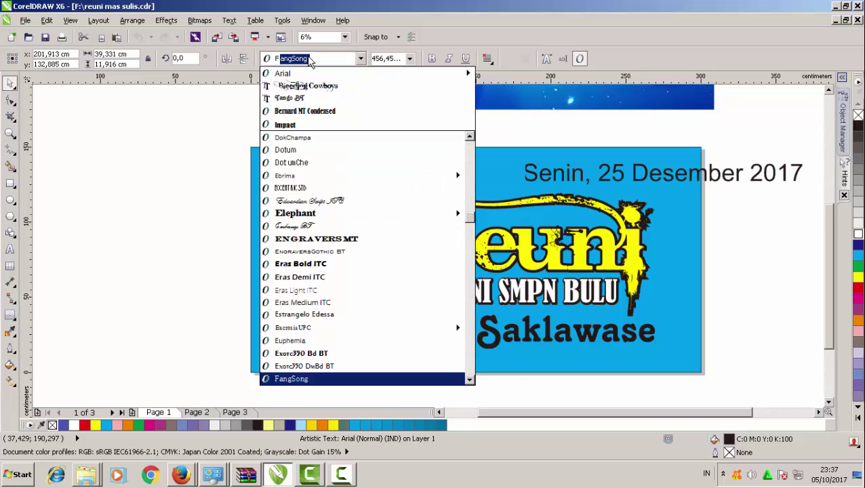
pyautogui.scroll(-3, 370, 333)
pyautogui.scroll(-3, 370, 342)
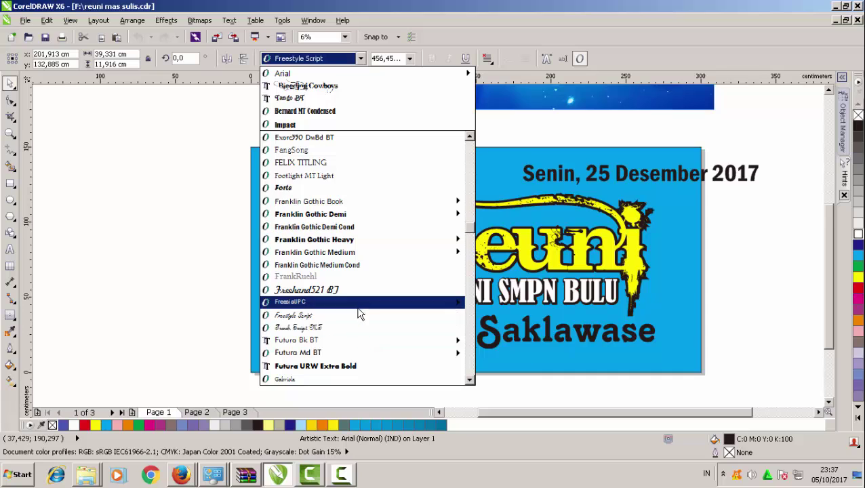
pyautogui.click(364, 366)
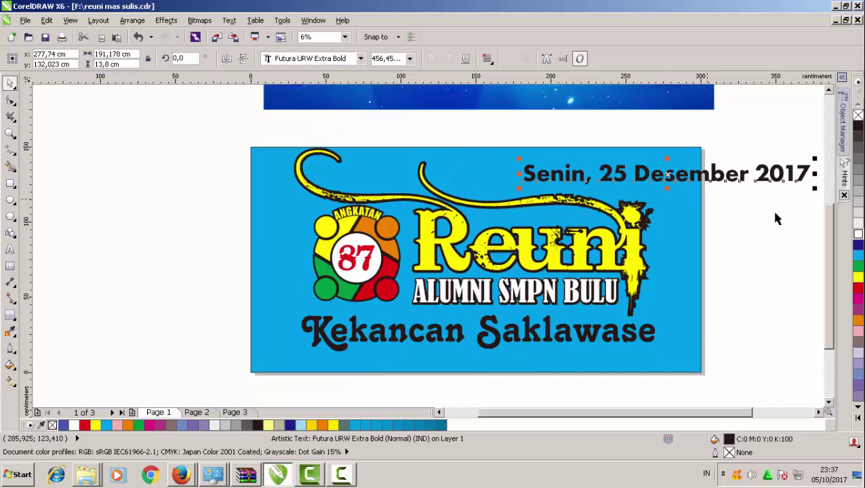
# - Shrink the date to about 340.75 pt, move it inside the banner's upper right corner and fill it white
pyautogui.moveTo(814, 188); pyautogui.dragTo(741, 194)
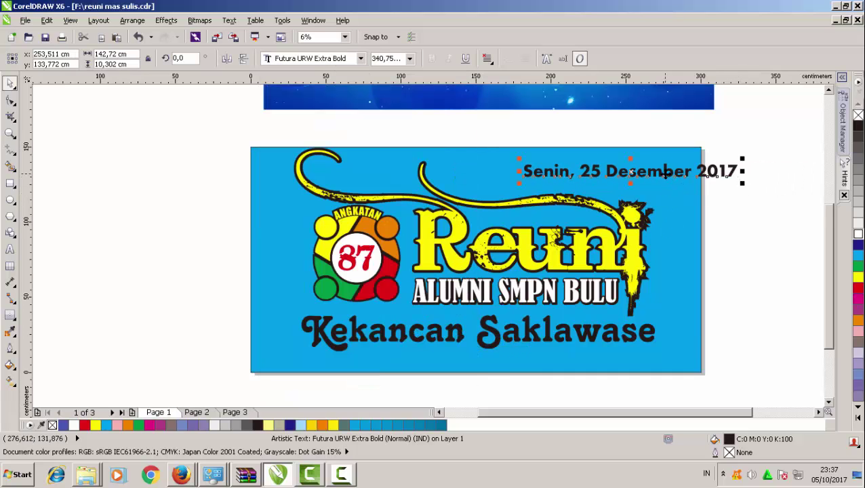
pyautogui.moveTo(664, 173); pyautogui.dragTo(618, 170)
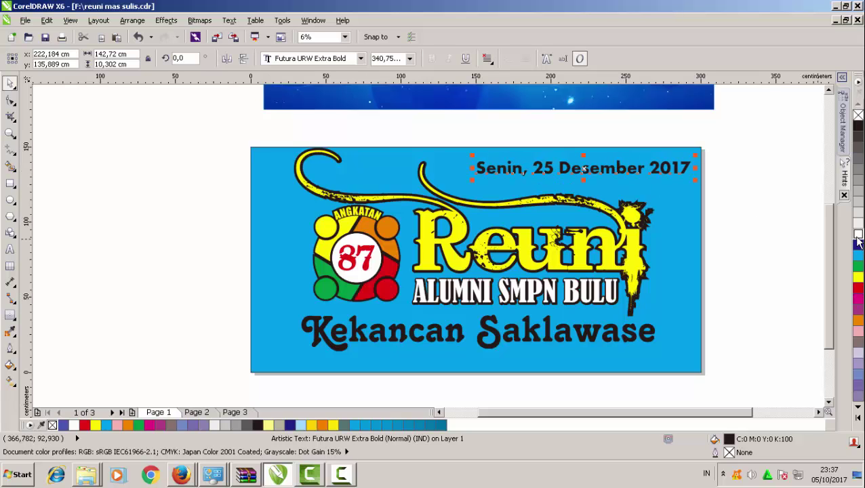
pyautogui.click(857, 236)
pyautogui.scroll(-1, 302, 161)
pyautogui.click(303, 161)
pyautogui.hotkey('shift', 'F4')
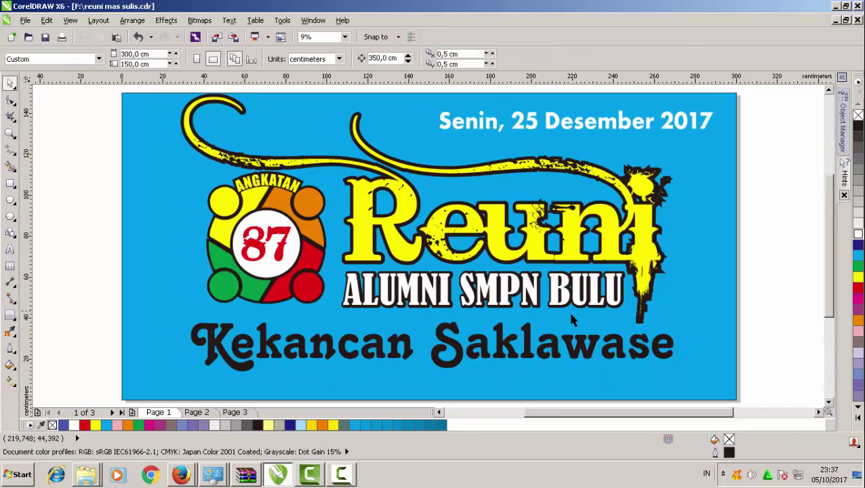
# - Break the "Kekancan Saklawase" slogan apart into two separate words
pyautogui.click(530, 358)
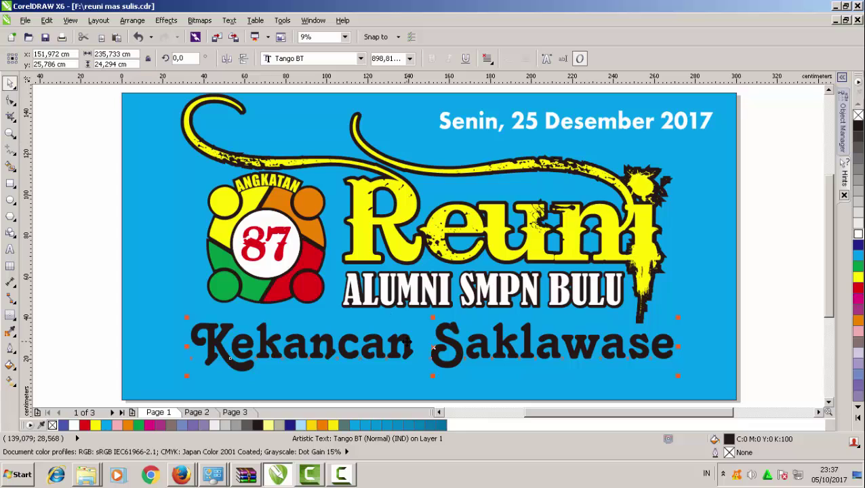
pyautogui.rightClick(440, 337)
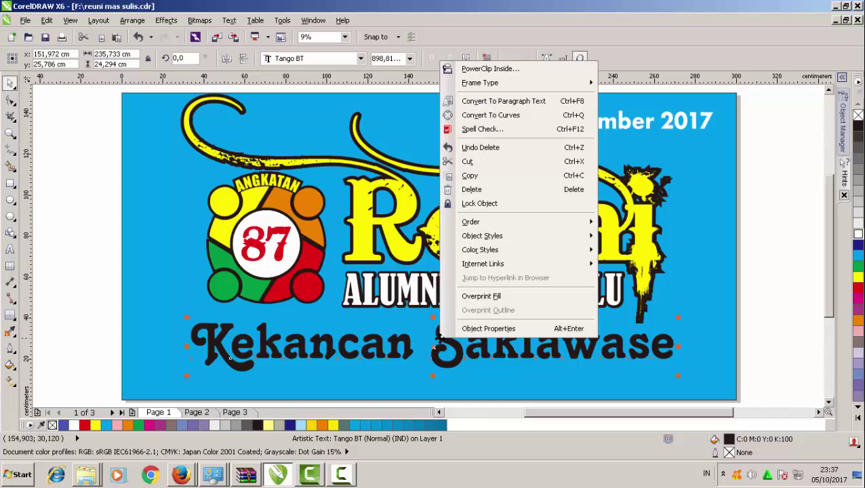
pyautogui.click(440, 338)
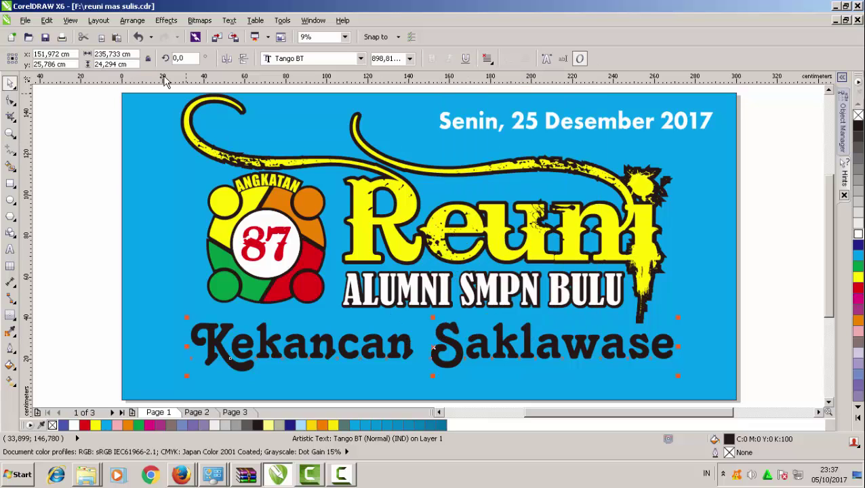
pyautogui.click(103, 22)
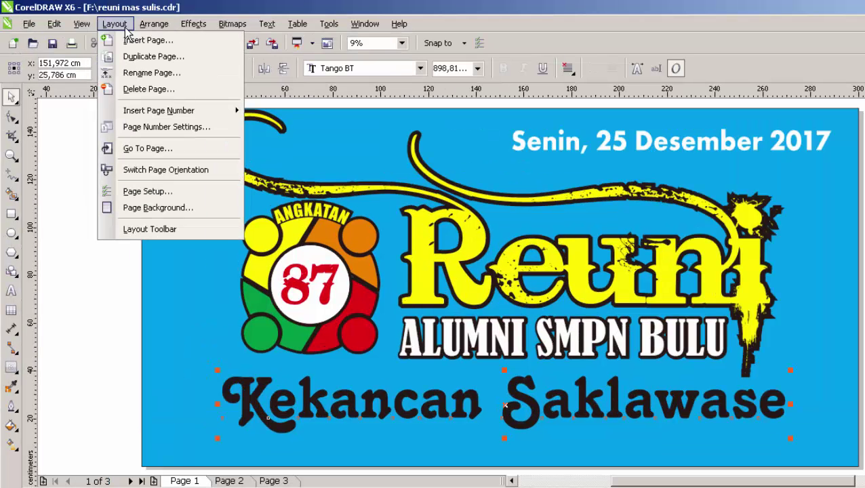
pyautogui.moveTo(139, 22)
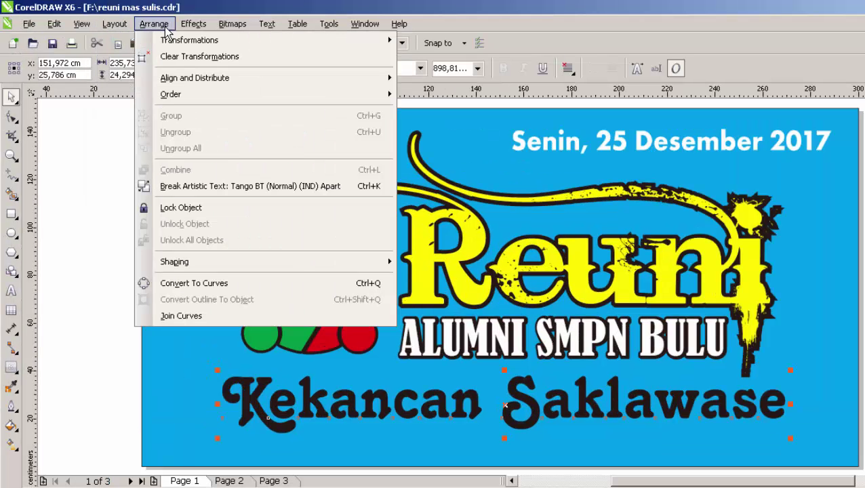
pyautogui.click(201, 186)
pyautogui.click(88, 400)
# - Fill "Kekancan" with magenta and "Saklawase" with white
pyautogui.click(351, 417)
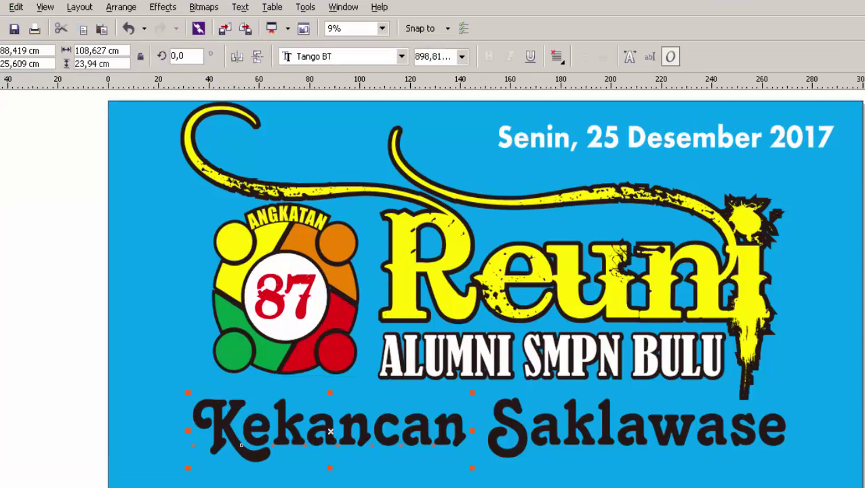
pyautogui.click(854, 428)
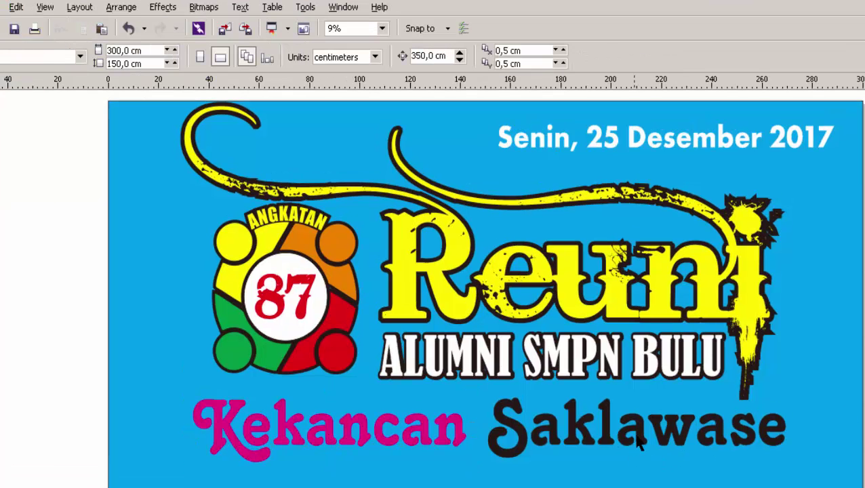
pyautogui.click(637, 428)
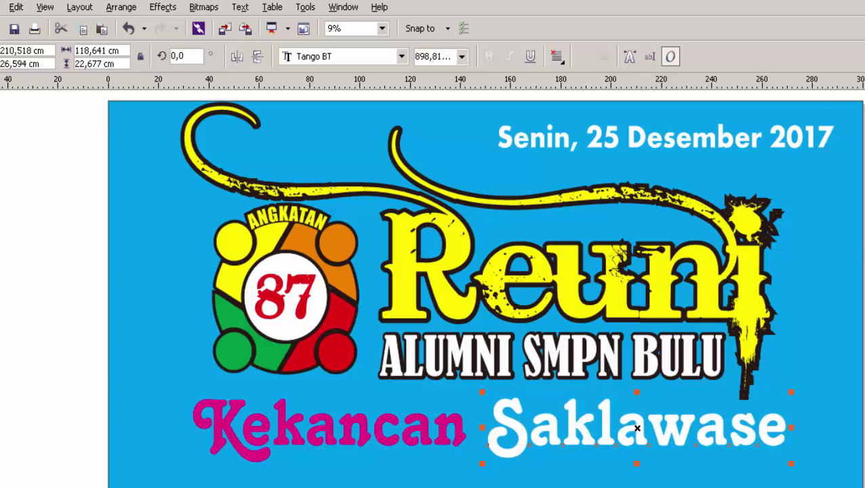
# - Move "Saklawase" about 7.9 cm to the left so it sits right beside "Kekancan"
pyautogui.click(511, 413)
pyautogui.scroll(2, 467, 431)
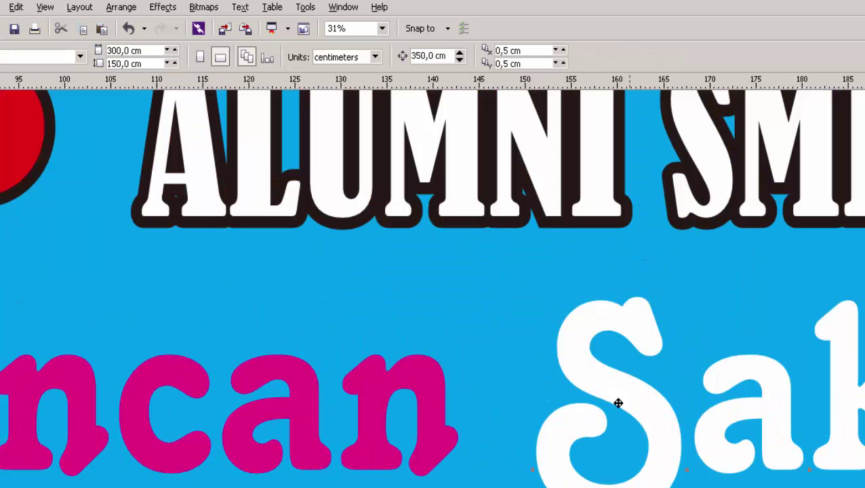
pyautogui.moveTo(617, 401); pyautogui.dragTo(556, 407)
pyautogui.scroll(-2, 556, 407)
pyautogui.scroll(-2, 557, 408)
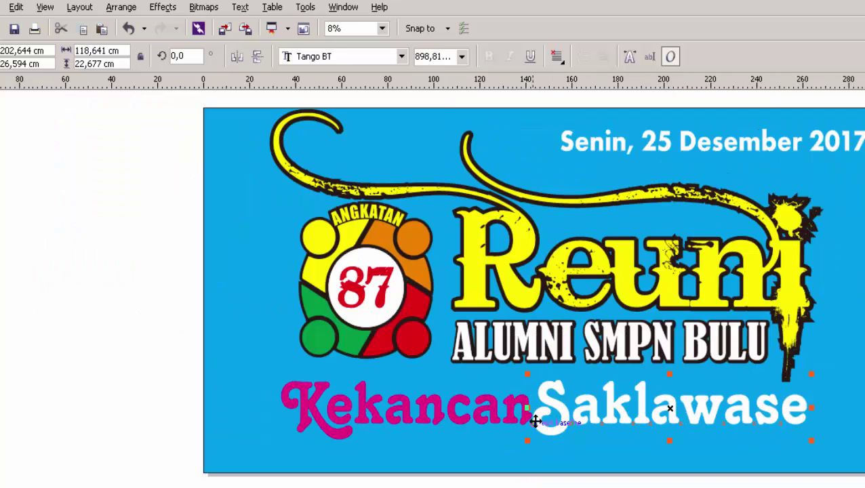
# - Apply a one-step black outside contour of 1.2 cm to both "Kekancan" and "Saklawase"
pyautogui.click(307, 417)
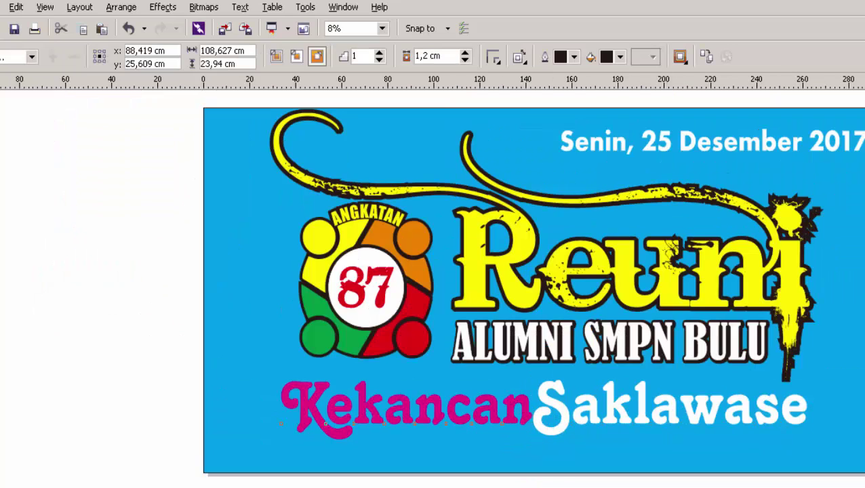
pyautogui.click(317, 57)
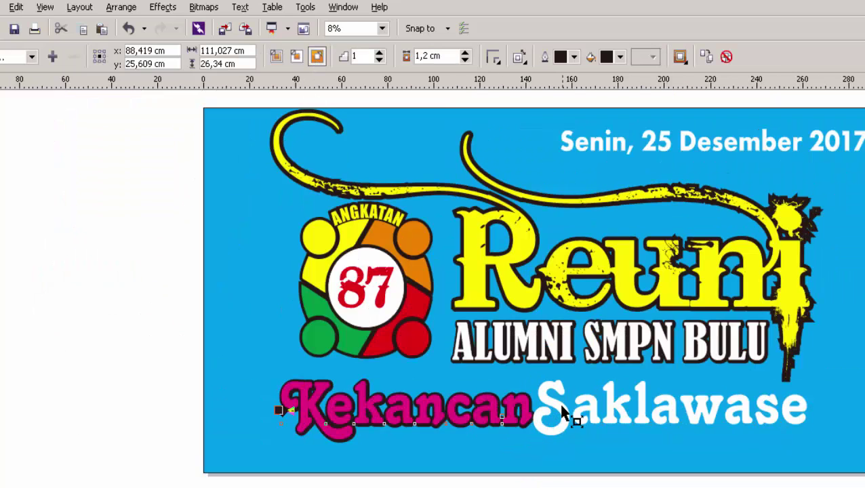
pyautogui.click(572, 413)
pyautogui.click(318, 57)
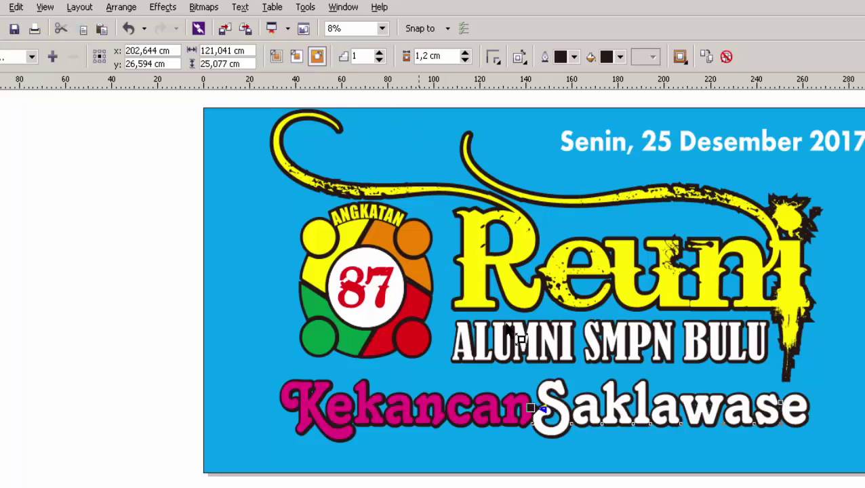
# - Shift the contoured "Saklawase" about 1.2 cm to the right, away from "Kekancan", and deselect it
pyautogui.scroll(2, 562, 448)
pyautogui.moveTo(552, 370); pyautogui.dragTo(563, 393)
pyautogui.scroll(-2, 588, 439)
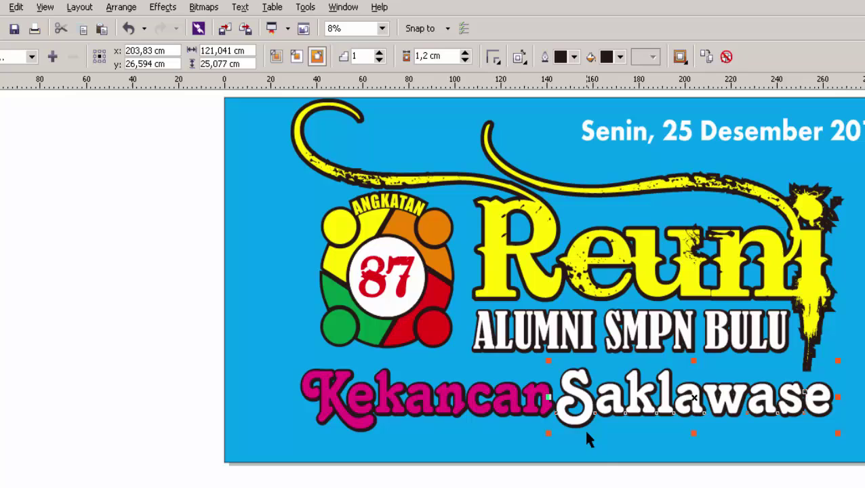
pyautogui.click(642, 481)
pyautogui.scroll(1, 642, 480)
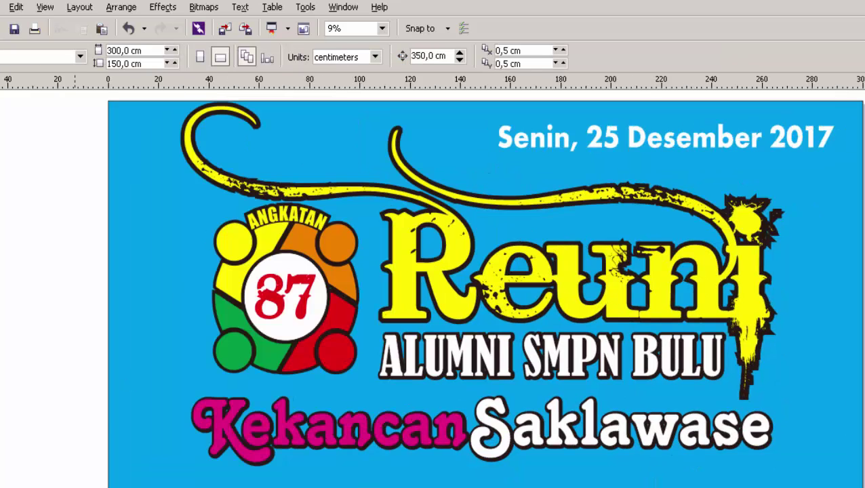
# - Import the blue bokeh background image from the "mas sulis" folder in Windows Explorer into the drawing, beside the banner
pyautogui.click(135, 487)
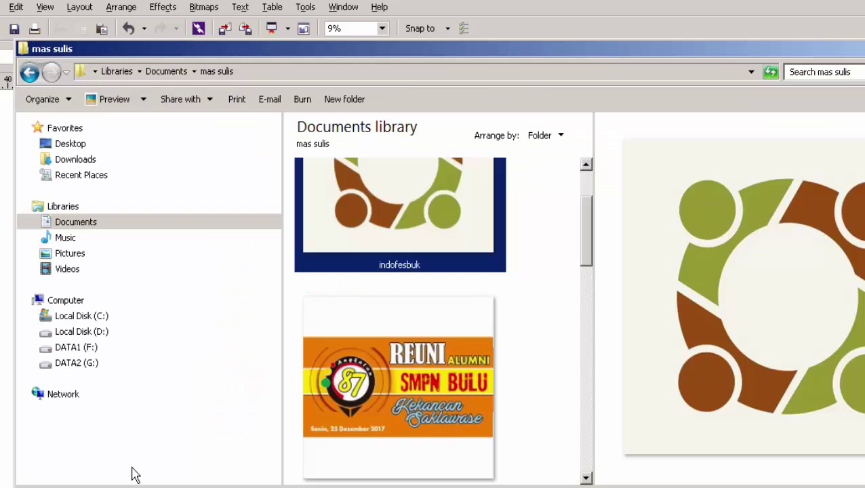
pyautogui.click(556, 305)
pyautogui.scroll(1, 556, 305)
pyautogui.scroll(-6, 556, 305)
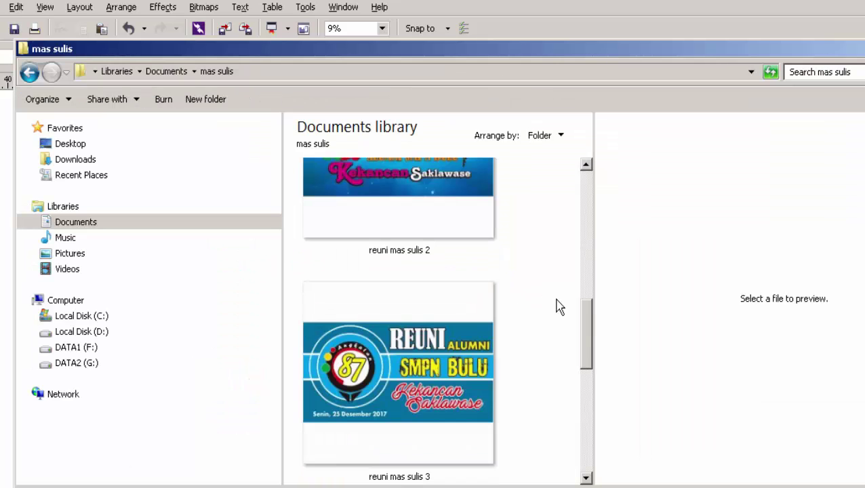
pyautogui.scroll(-3, 556, 305)
pyautogui.moveTo(426, 405); pyautogui.dragTo(6, 363)
pyautogui.click(861, 48)
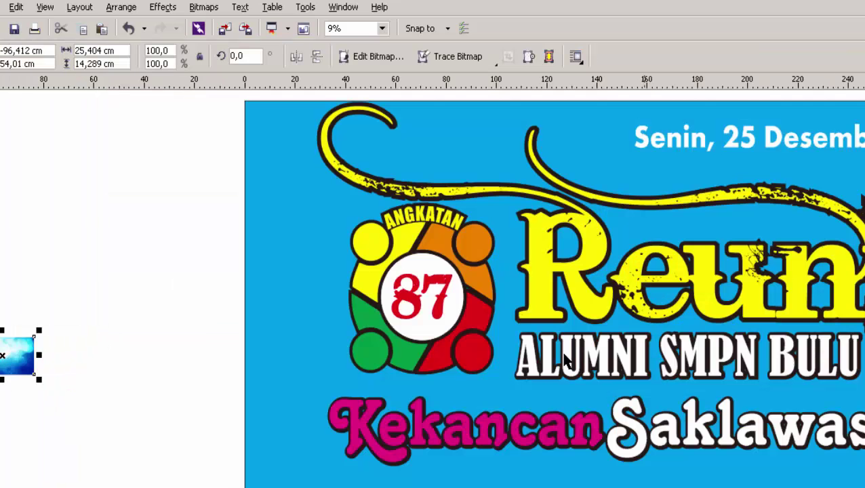
# - Move the bokeh image closer to the banner and enlarge it proportionally to about 174.5 × 98.2 cm
pyautogui.press('F4')
pyautogui.moveTo(66, 352); pyautogui.dragTo(204, 287)
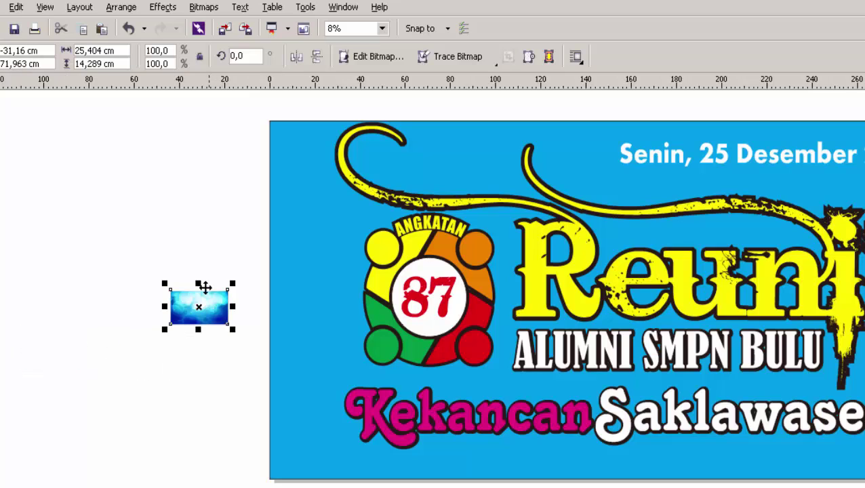
pyautogui.moveTo(230, 328); pyautogui.dragTo(397, 444)
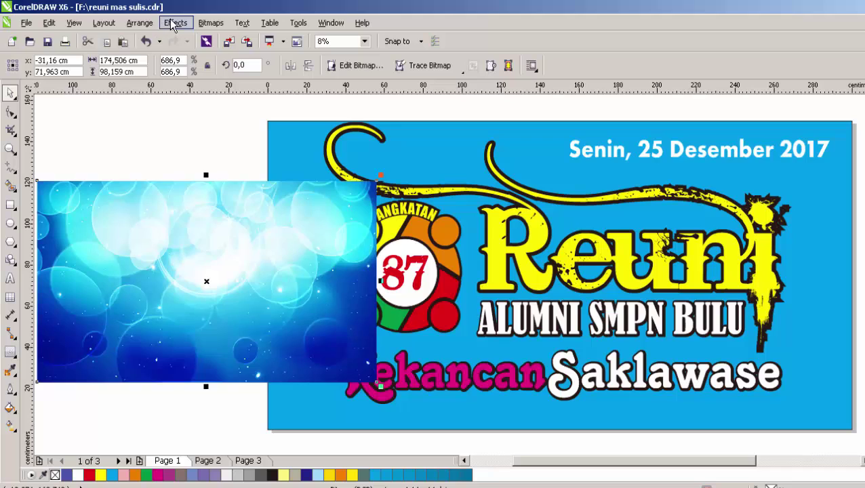
# - PowerClip the bokeh image inside the blue 300 × 150 cm banner rectangle
pyautogui.click(174, 23)
pyautogui.moveTo(233, 220)
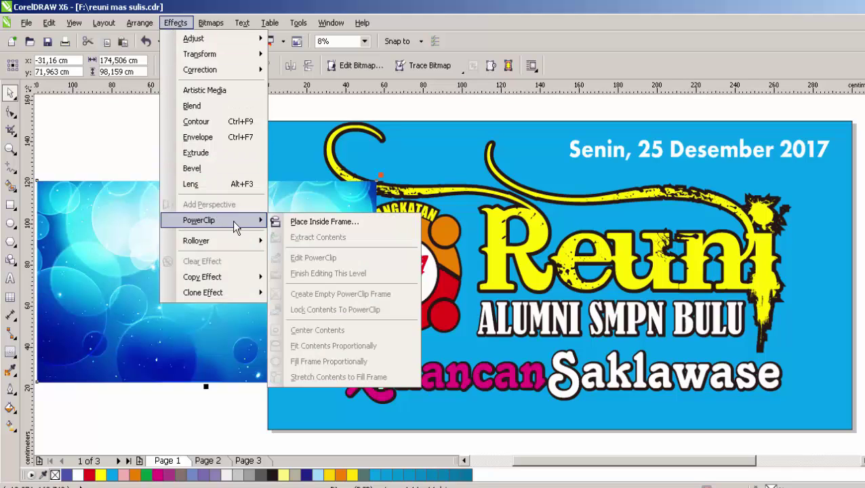
pyautogui.click(319, 222)
pyautogui.click(278, 154)
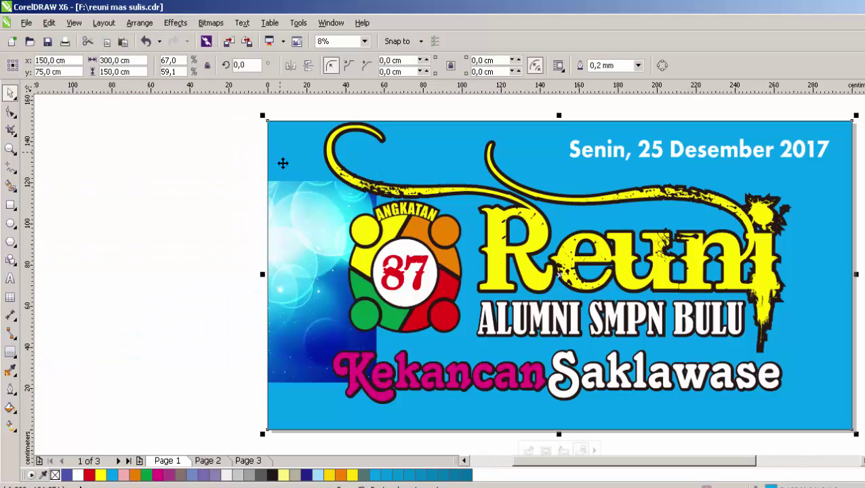
# - Edit the PowerClip contents so the bokeh image covers the whole banner at about 302 × 169.9 cm, and finish editing
pyautogui.rightClick(292, 217)
pyautogui.click(318, 60)
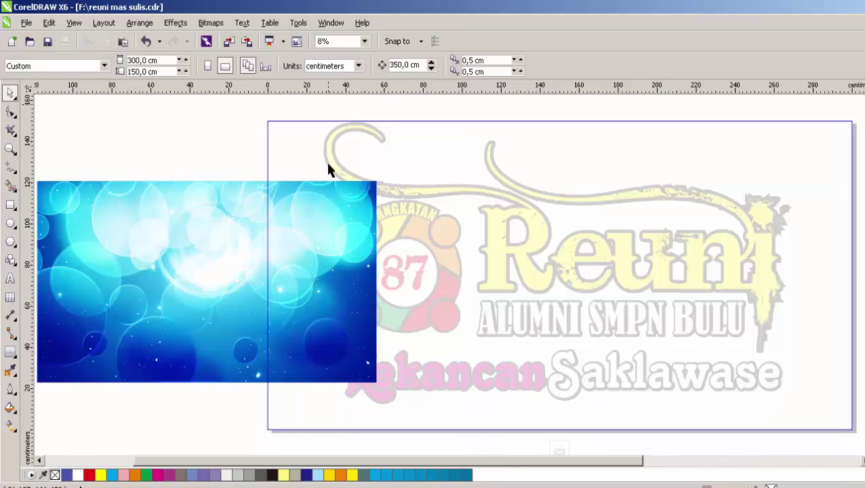
pyautogui.moveTo(311, 226); pyautogui.dragTo(540, 165)
pyautogui.moveTo(610, 325); pyautogui.dragTo(799, 437)
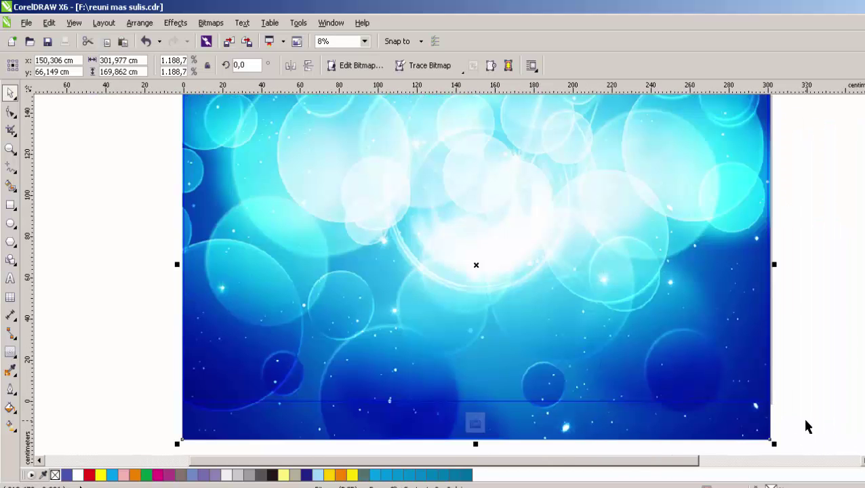
pyautogui.click(474, 422)
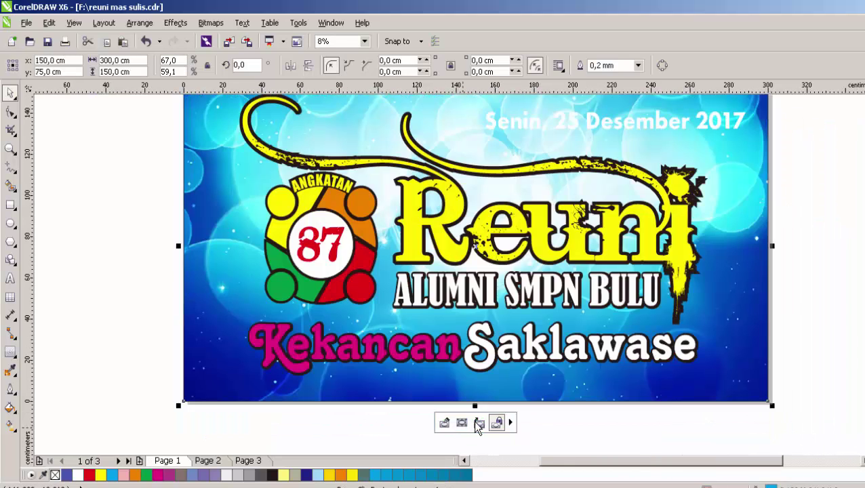
pyautogui.hotkey('shift', 'F4')
pyautogui.click(744, 338)
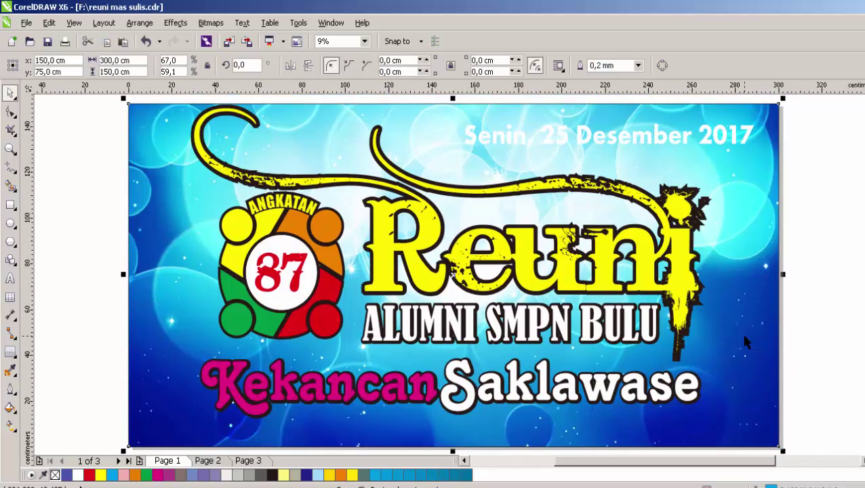
pyautogui.click(819, 334)
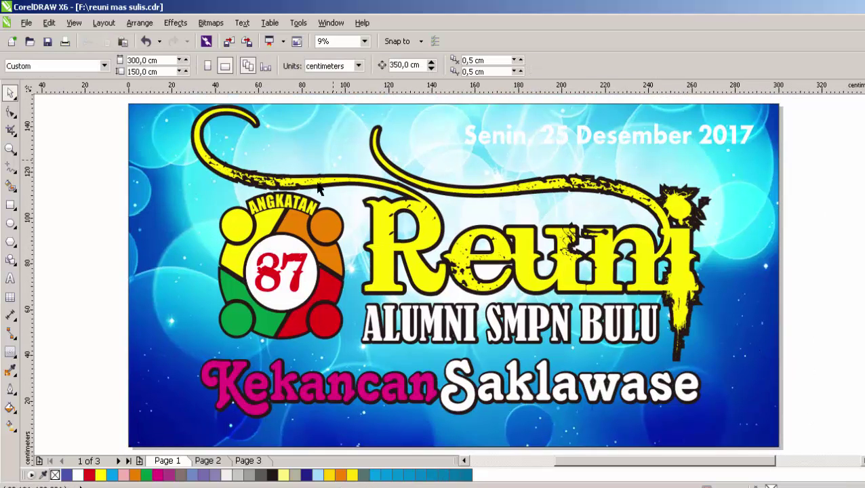
# - Give the clipped bokeh image a linear transparency that fades it out from the lower middle towards the banner's top edge, and finish editing
pyautogui.rightClick(752, 329)
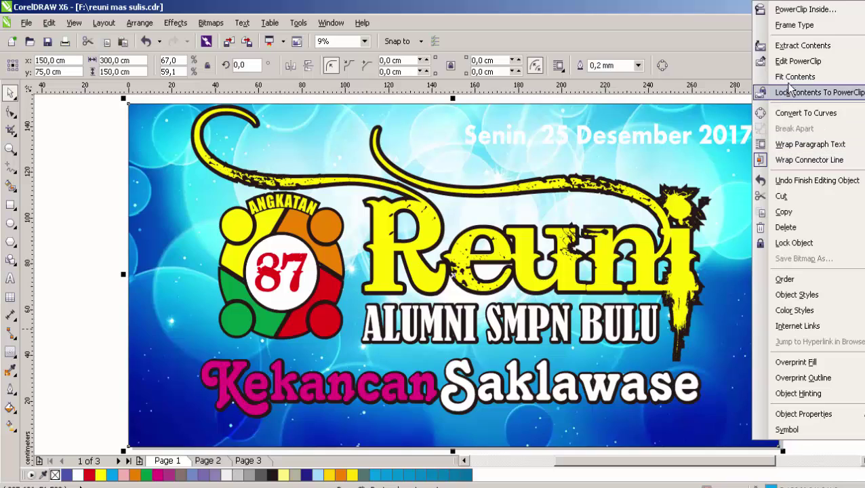
pyautogui.click(797, 61)
pyautogui.click(596, 263)
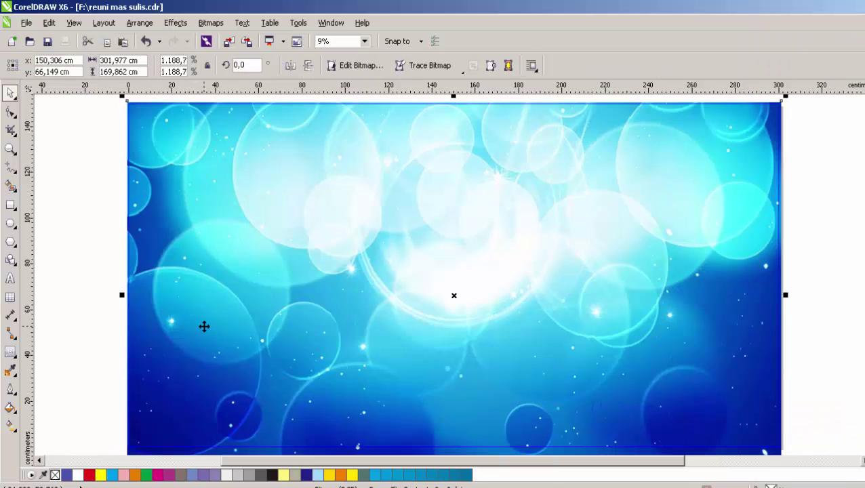
pyautogui.click(16, 359)
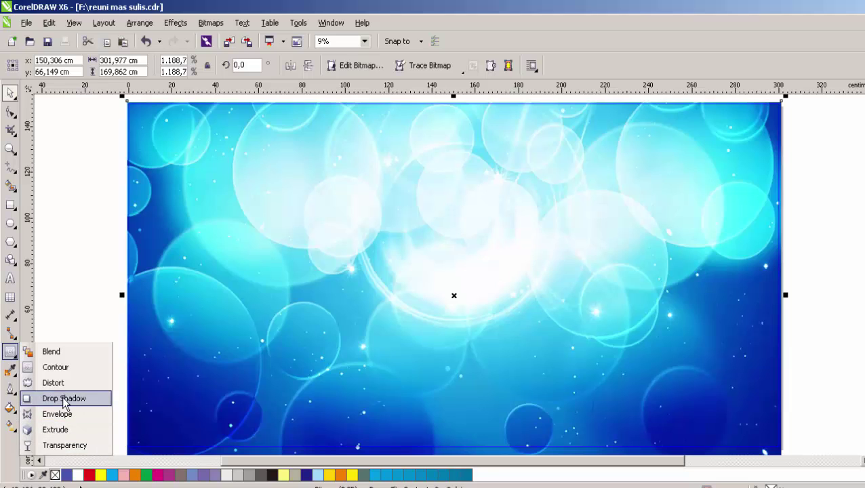
pyautogui.click(65, 445)
pyautogui.moveTo(456, 356); pyautogui.dragTo(458, 110)
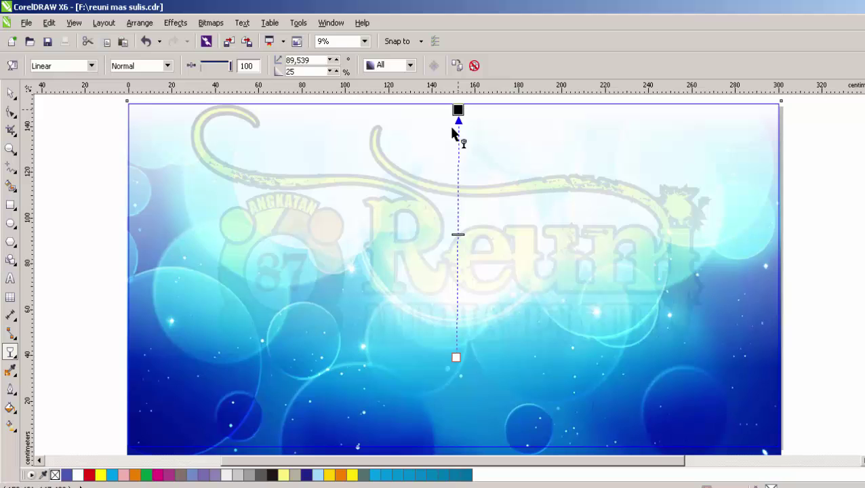
pyautogui.scroll(-2, 465, 368)
pyautogui.click(458, 427)
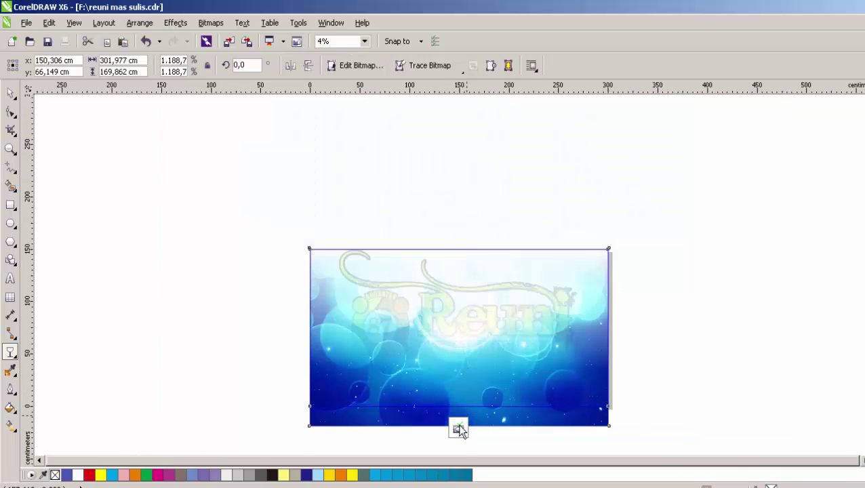
pyautogui.click(704, 383)
pyautogui.hotkey('shift', 'F4')
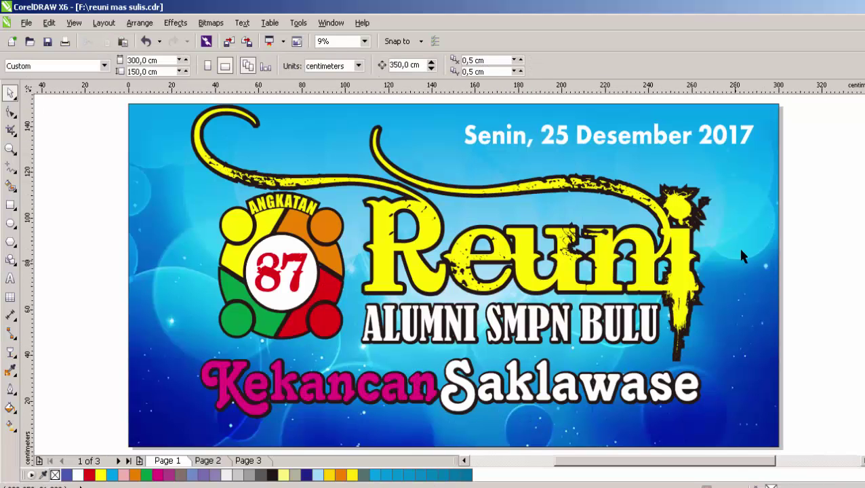